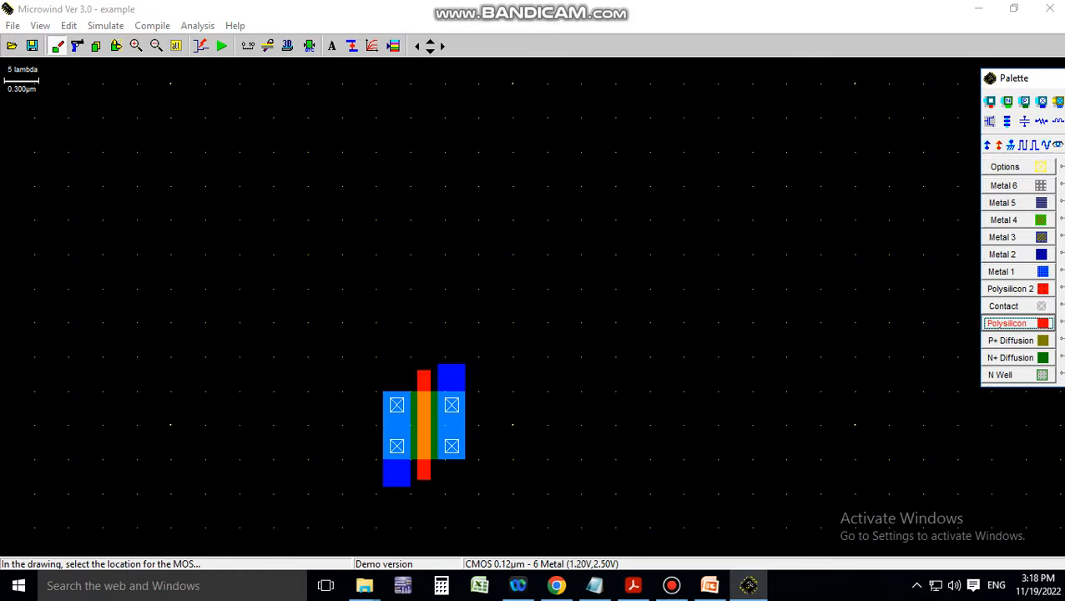
Place a pMOS transistor with its N-well and move it directly above the nMOS
click(444, 227)
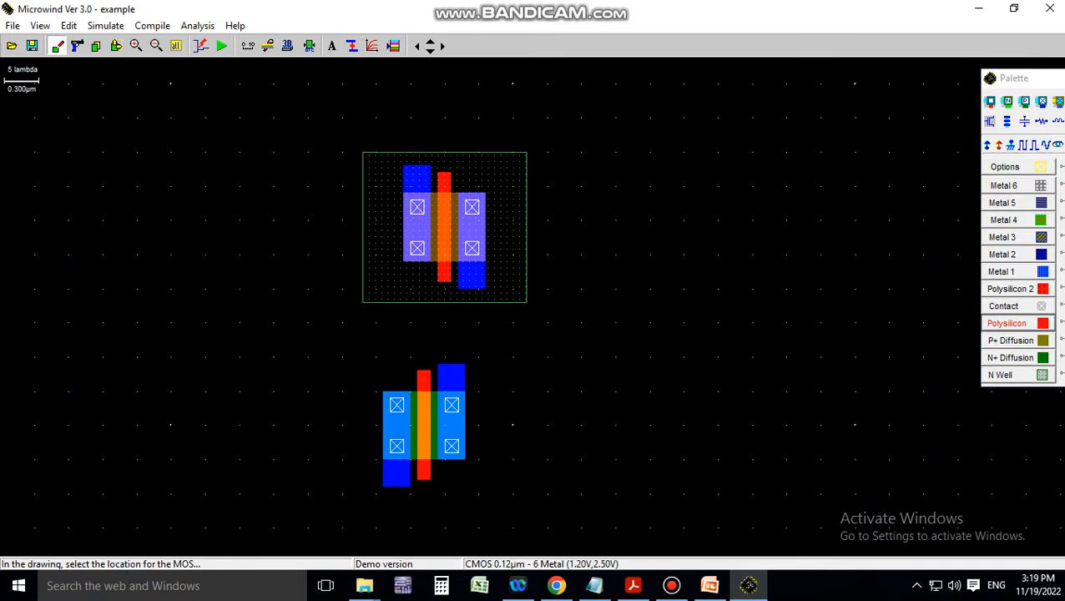
click(116, 46)
drag(307, 131, 529, 303)
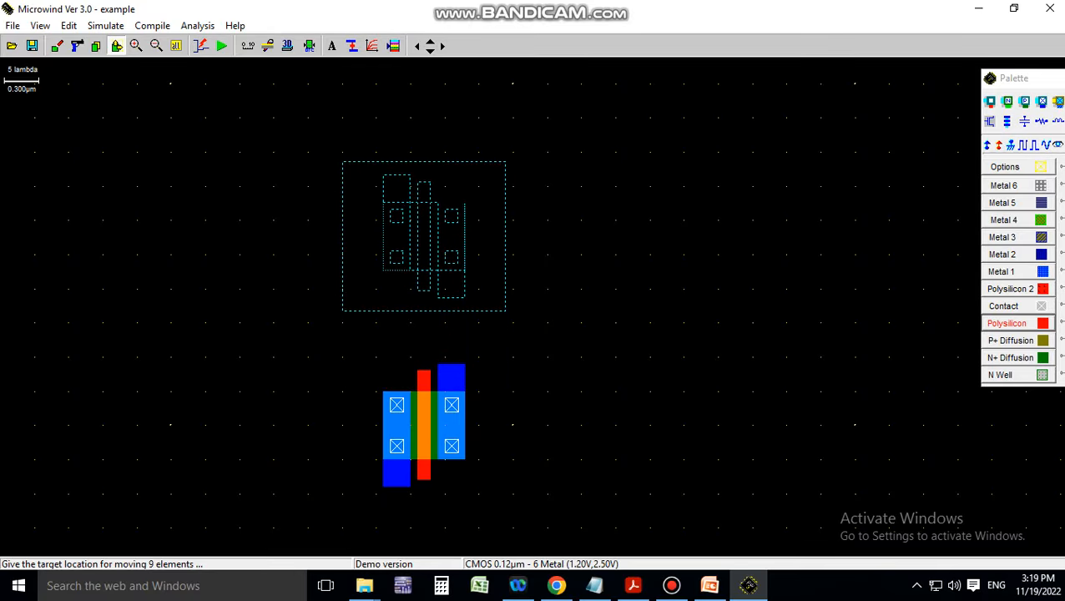
click(424, 207)
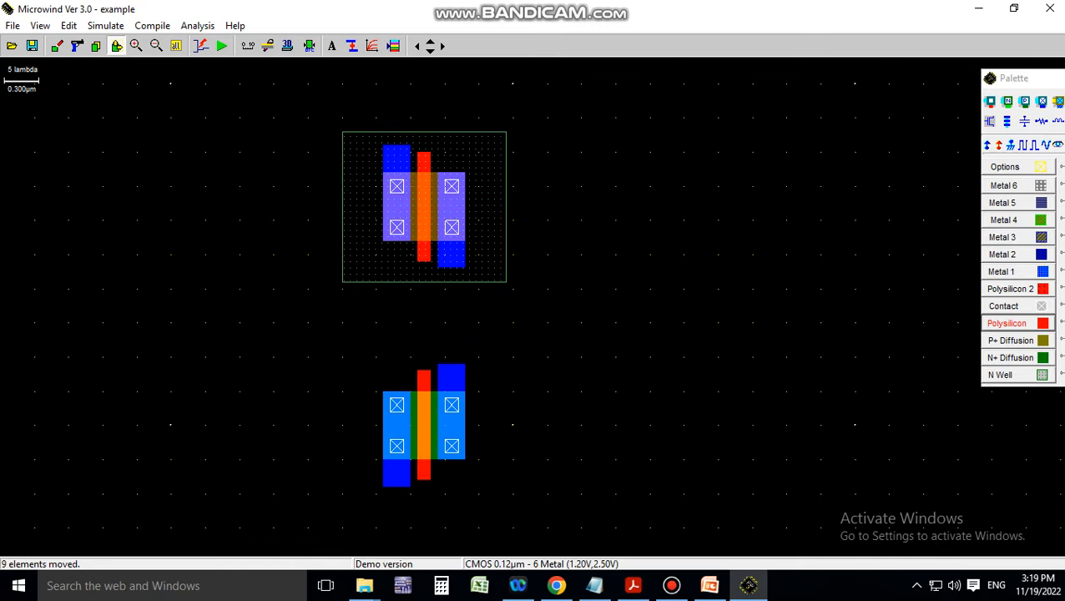
Draw a polysilicon line joining both gates and a 4 x 14 lambda Metal 1 strip linking the drains
click(1008, 324)
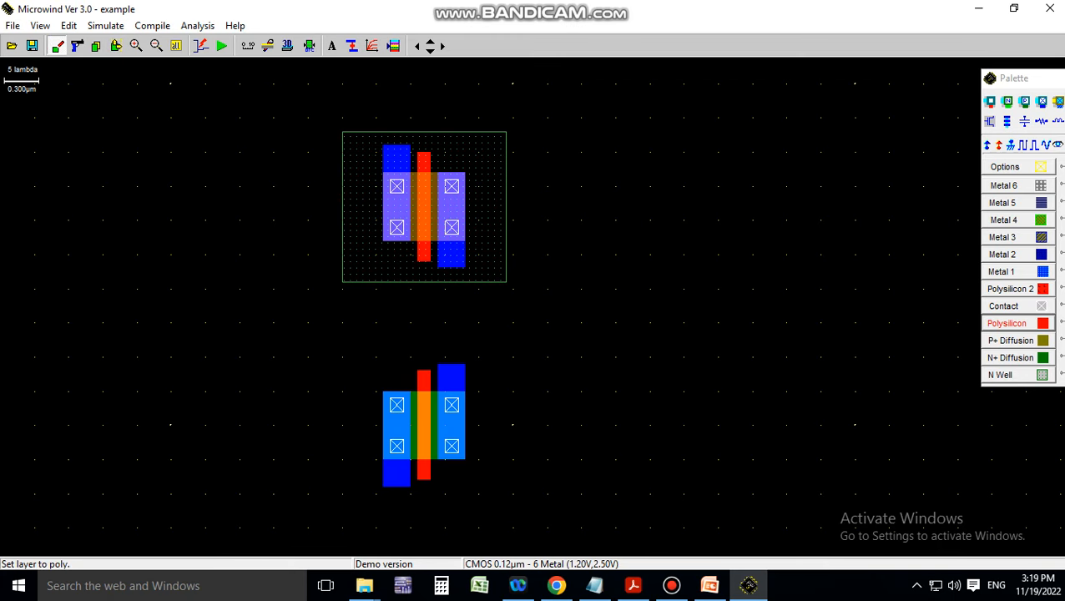
drag(417, 261, 429, 371)
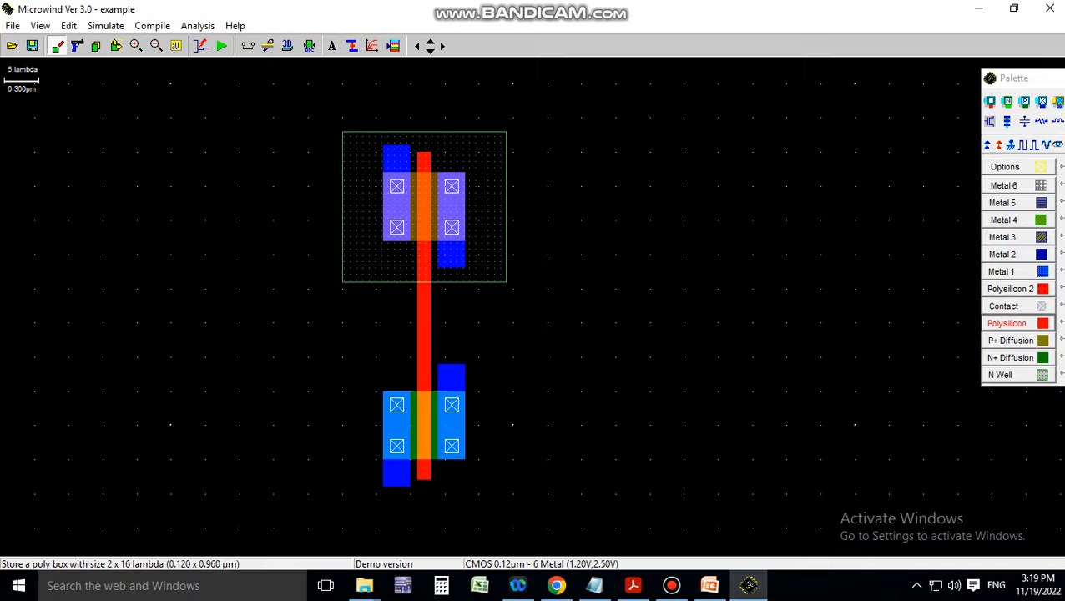
click(1003, 272)
drag(438, 268, 464, 366)
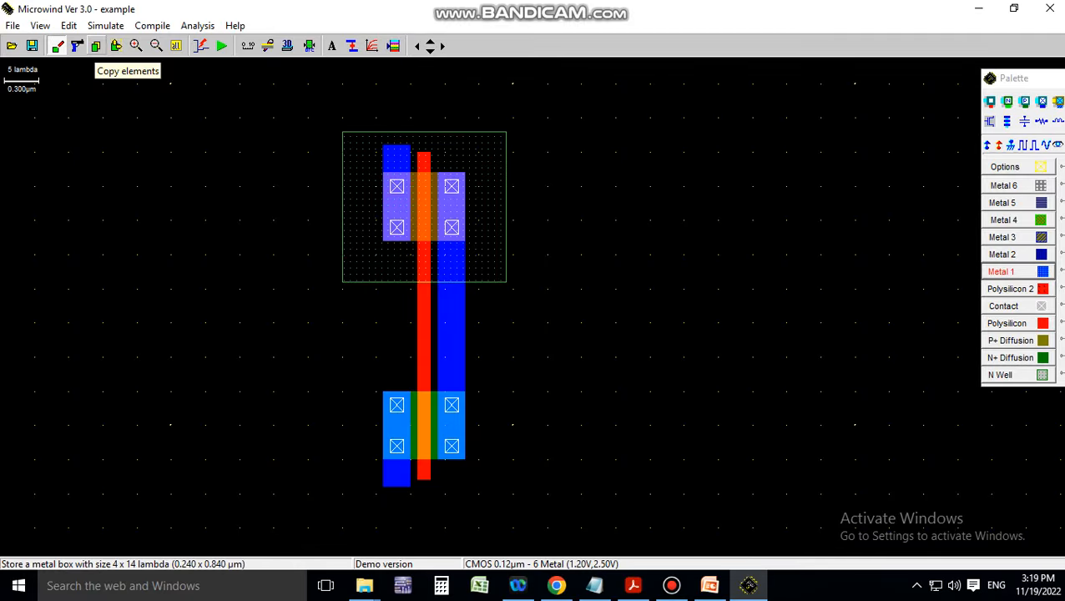
Copy the whole 19-element inverter cell and place the duplicate to its right
click(96, 45)
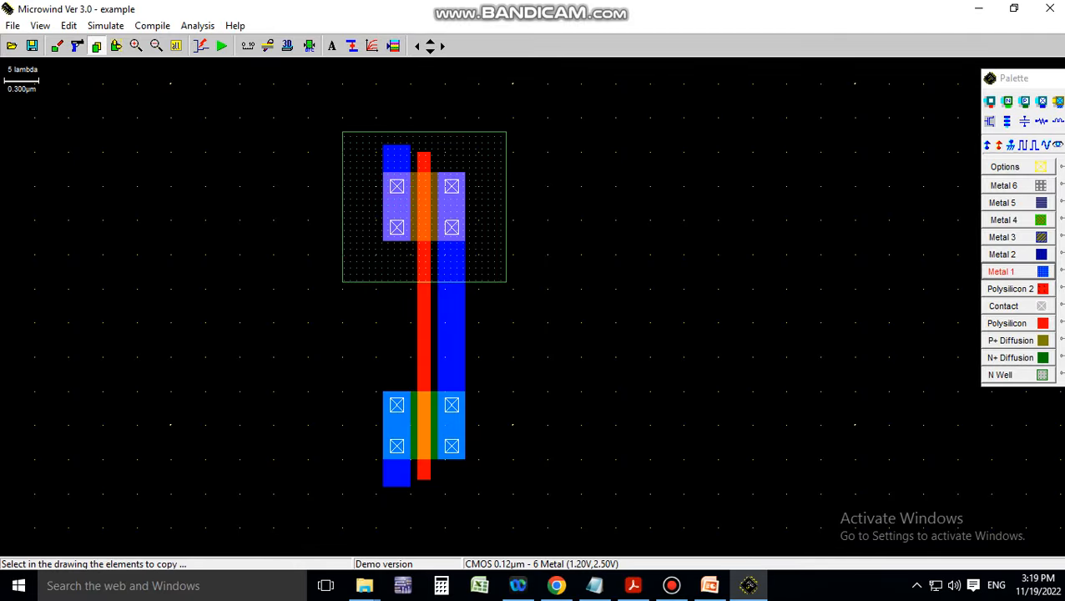
drag(274, 104, 558, 501)
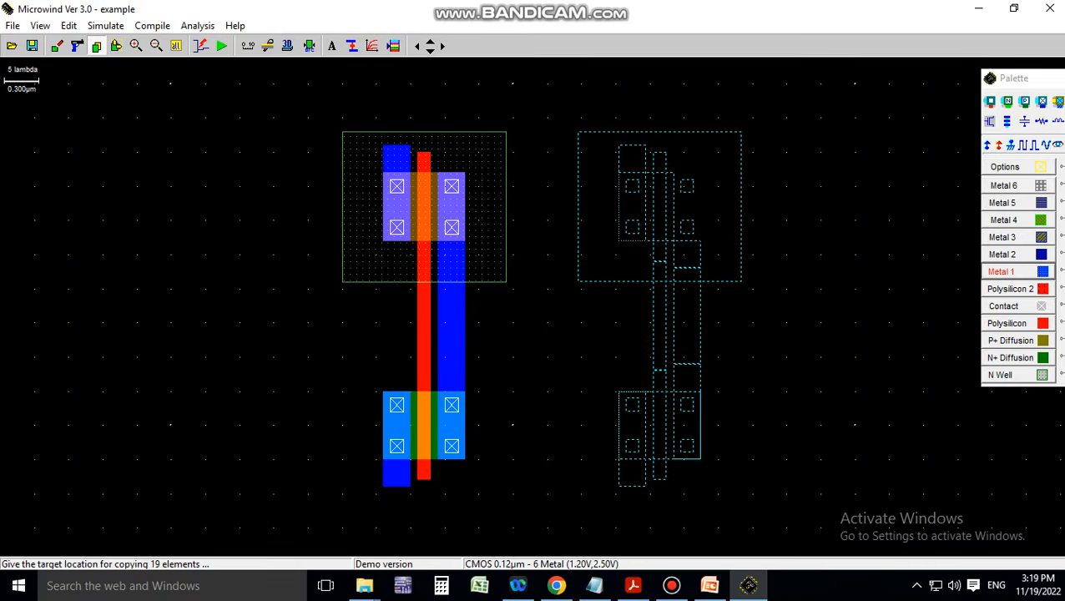
click(657, 309)
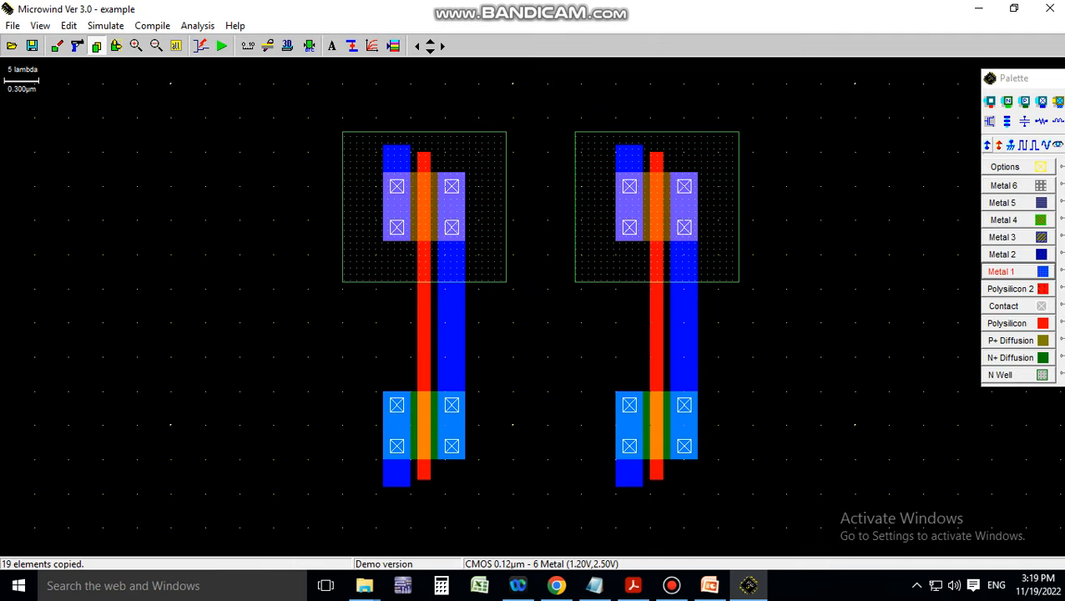
click(988, 146)
Add Vdd+ labels inside the right and left inverters' N-wells
click(726, 154)
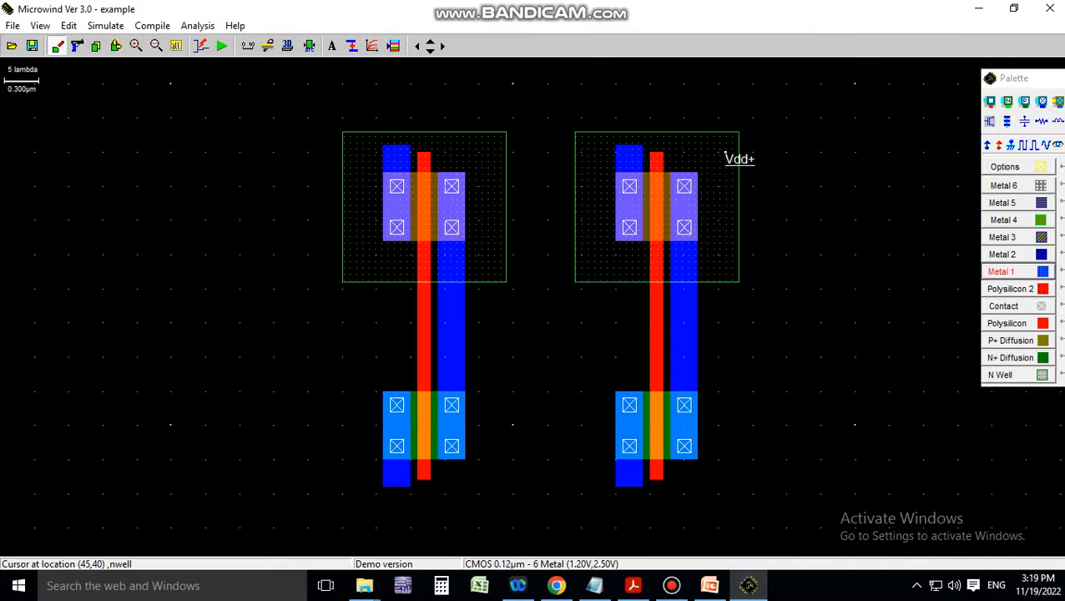
click(988, 145)
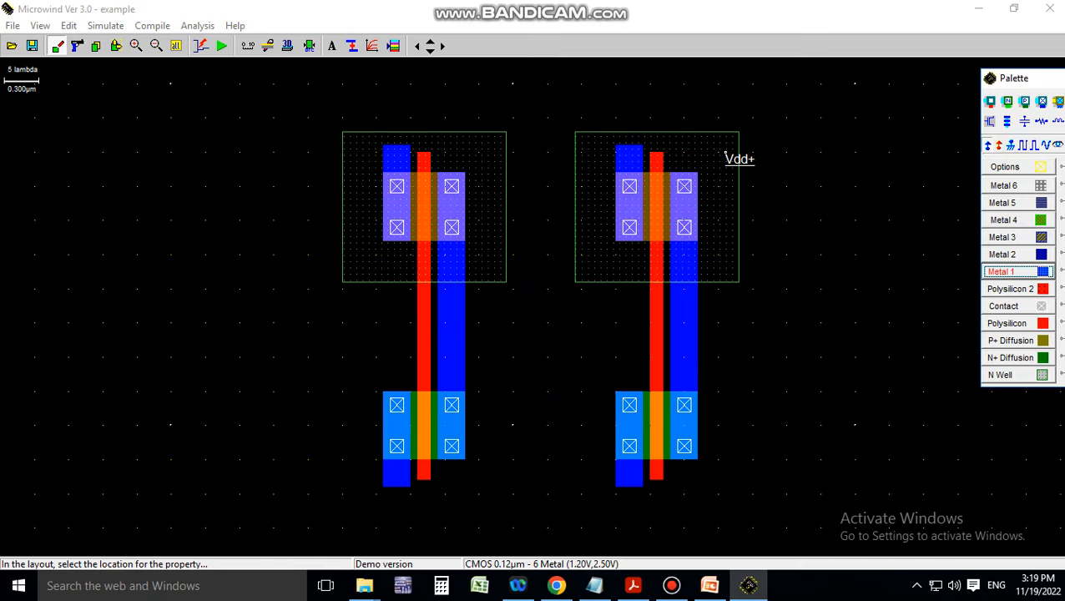
click(479, 154)
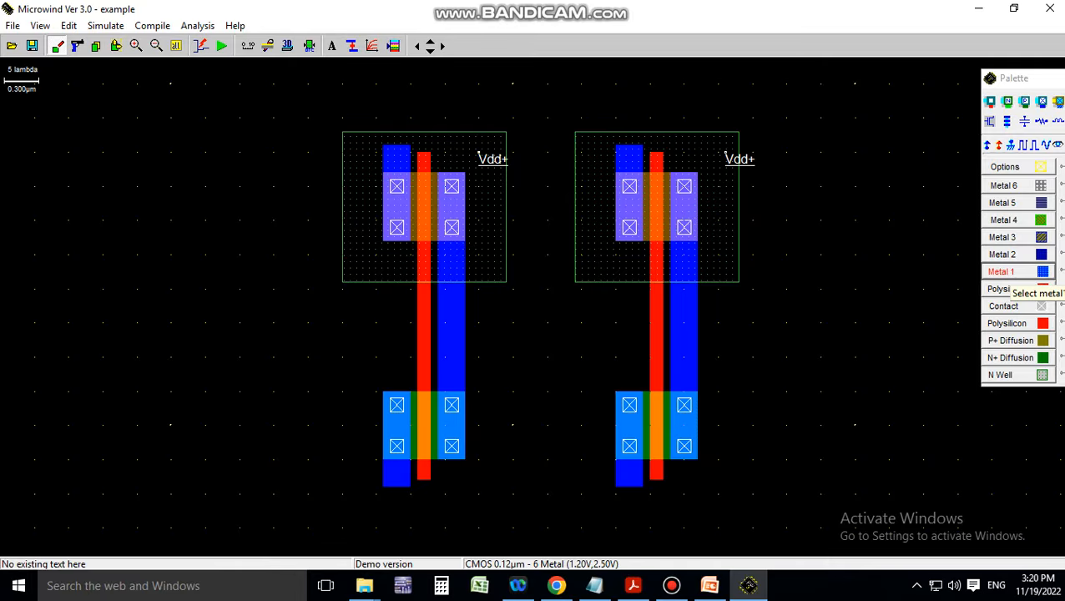
Wire the left output to the right gate with a Metal 1 stub, poly line and contact at 53,14
click(1002, 271)
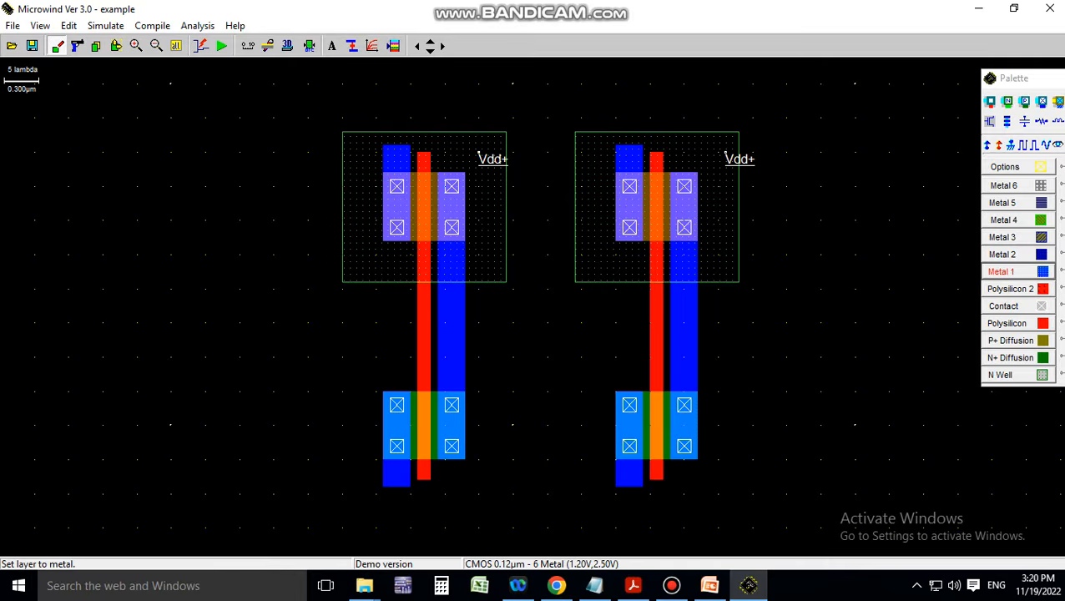
drag(451, 316, 540, 336)
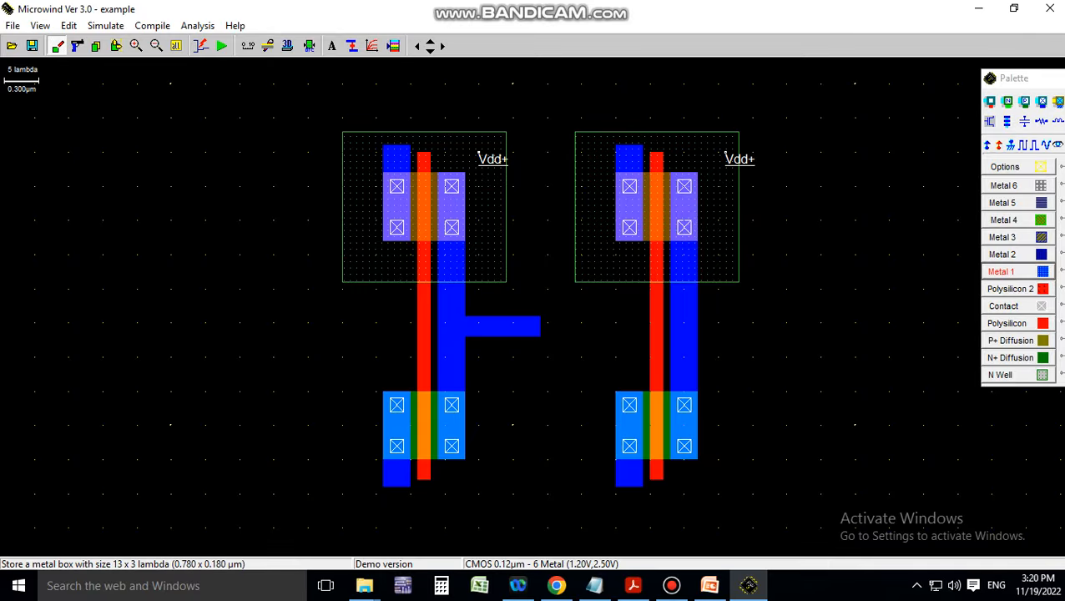
click(1008, 323)
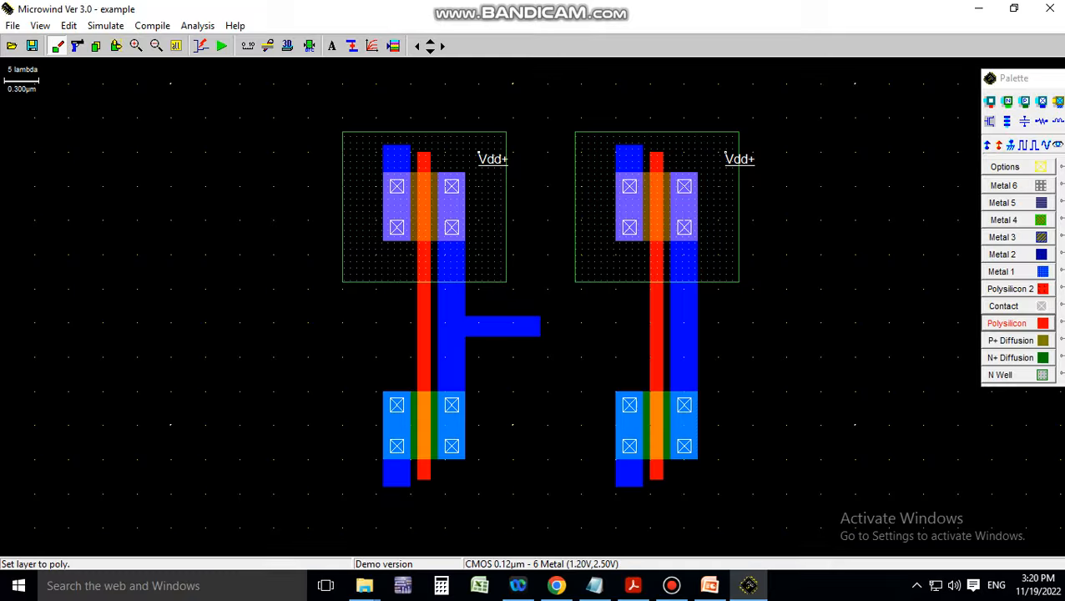
drag(534, 317, 652, 336)
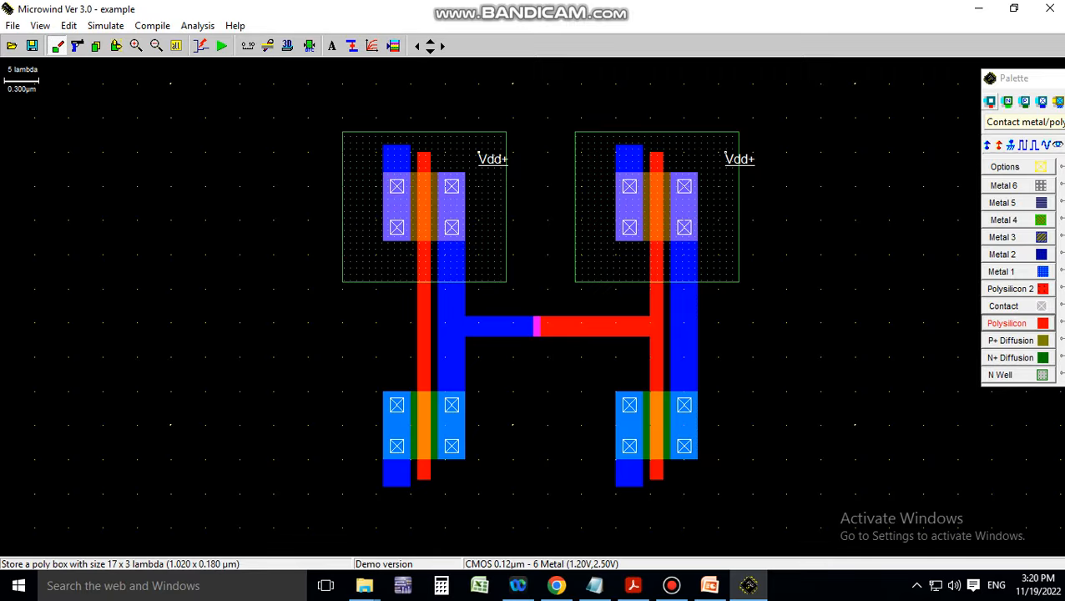
click(991, 102)
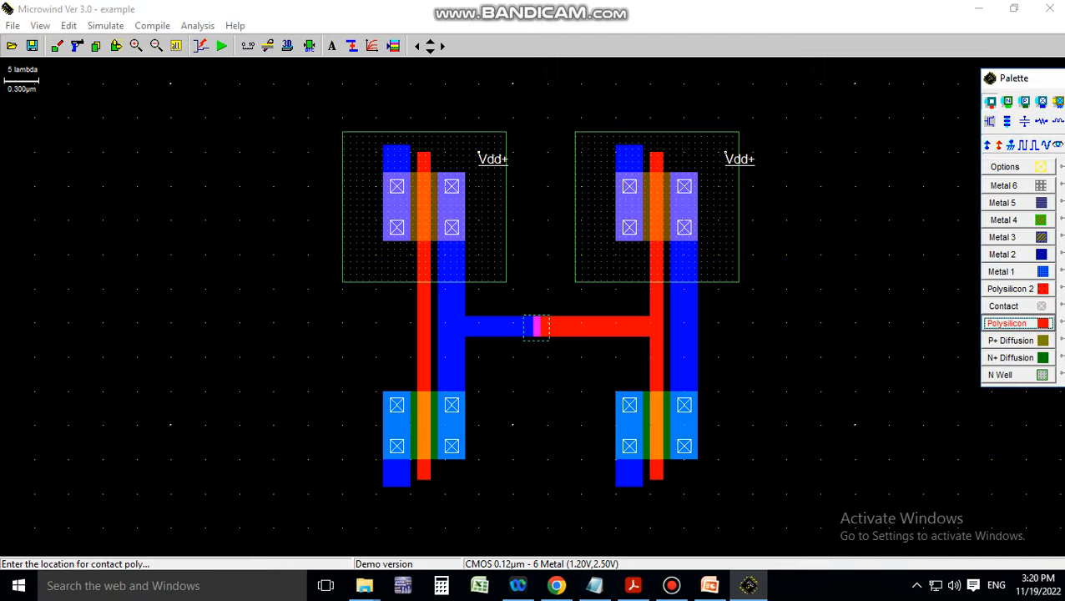
click(534, 328)
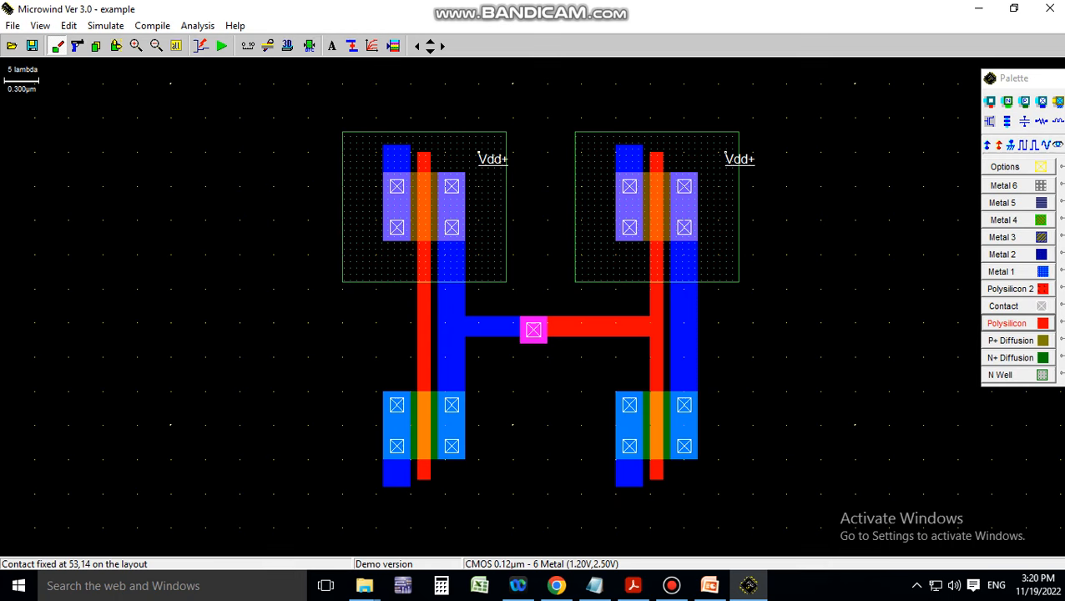
Link the right output back to the left gate with Metal 1, 2-lambda poly and a contact at 51,8
click(1002, 272)
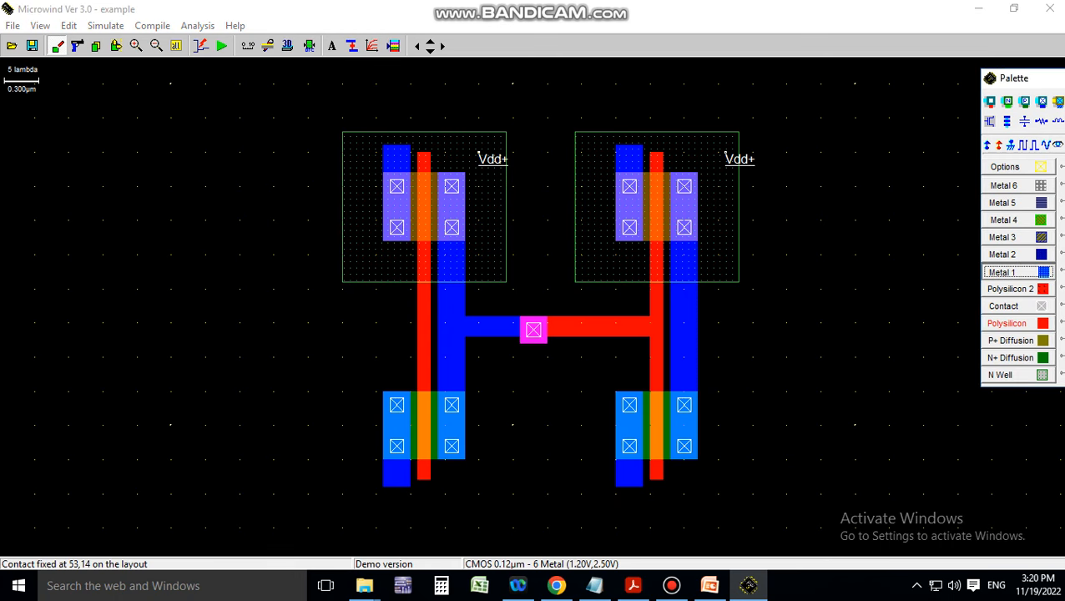
drag(677, 365, 513, 378)
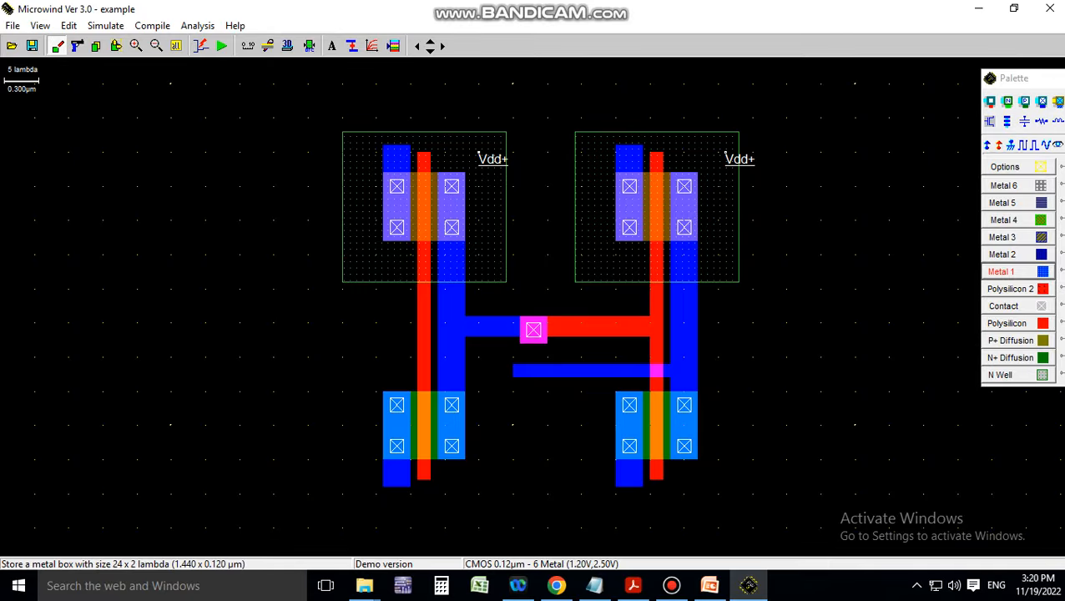
click(1008, 323)
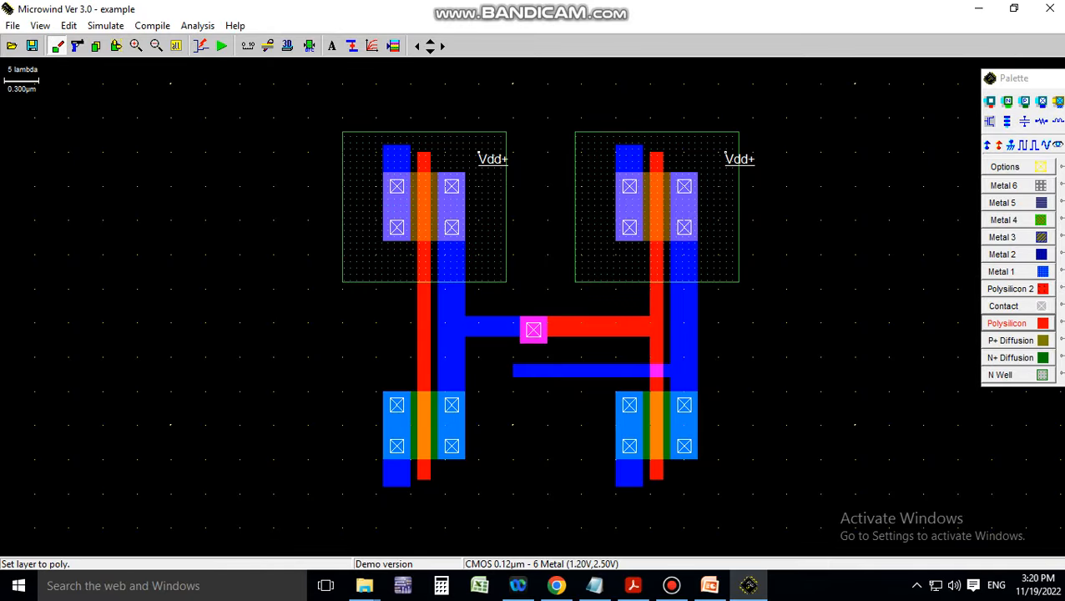
drag(424, 370, 524, 376)
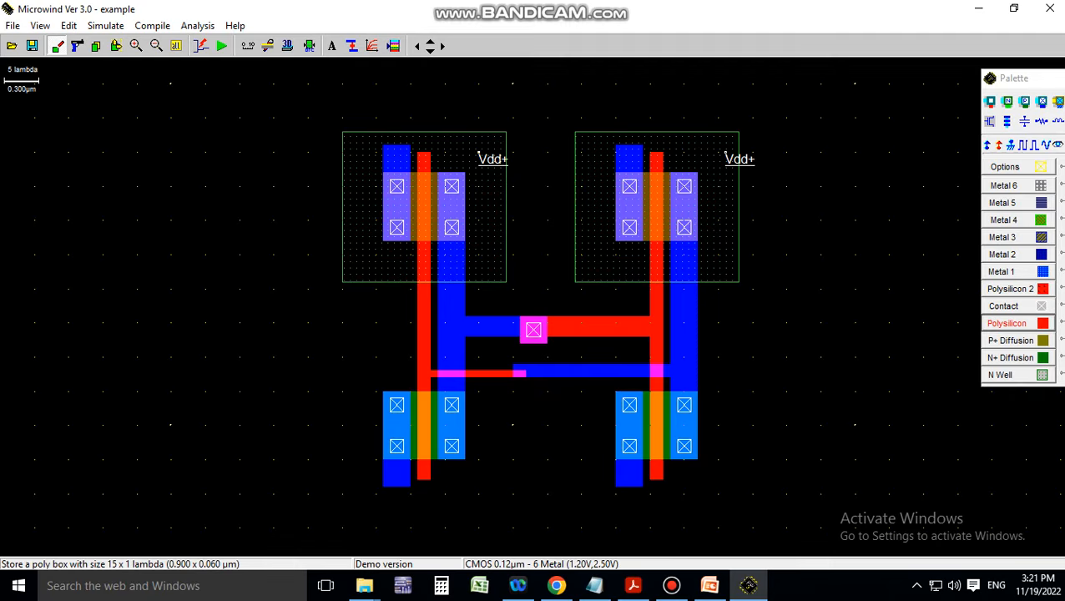
drag(424, 365, 525, 376)
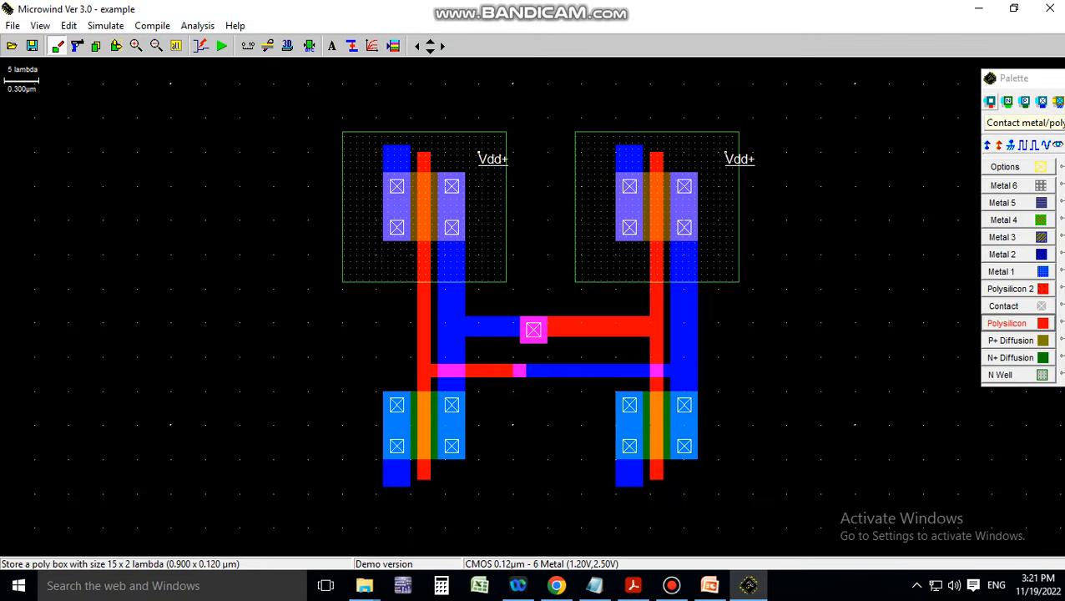
click(990, 101)
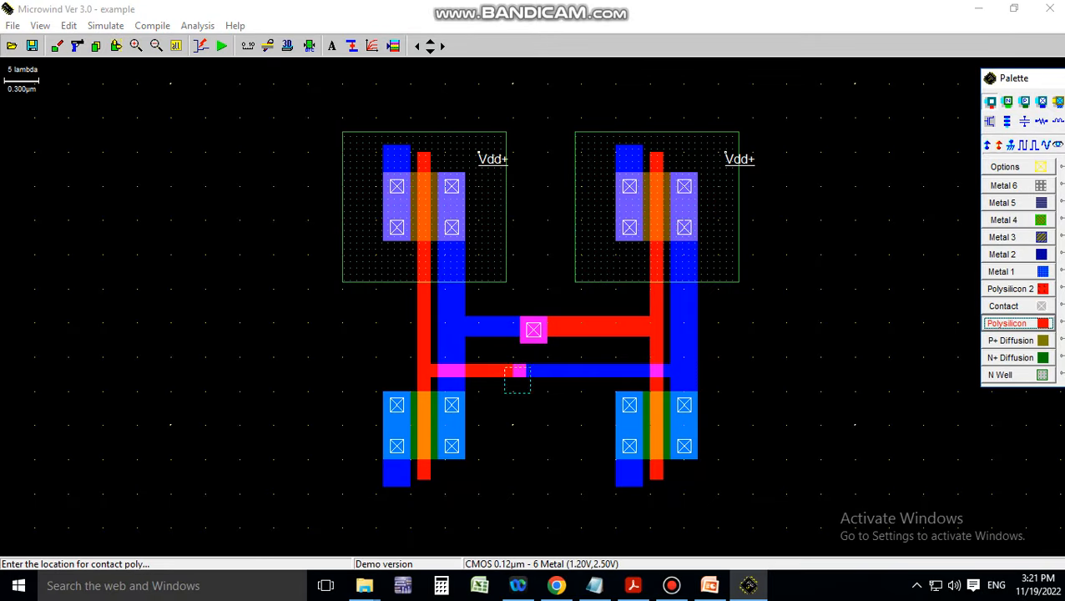
click(520, 371)
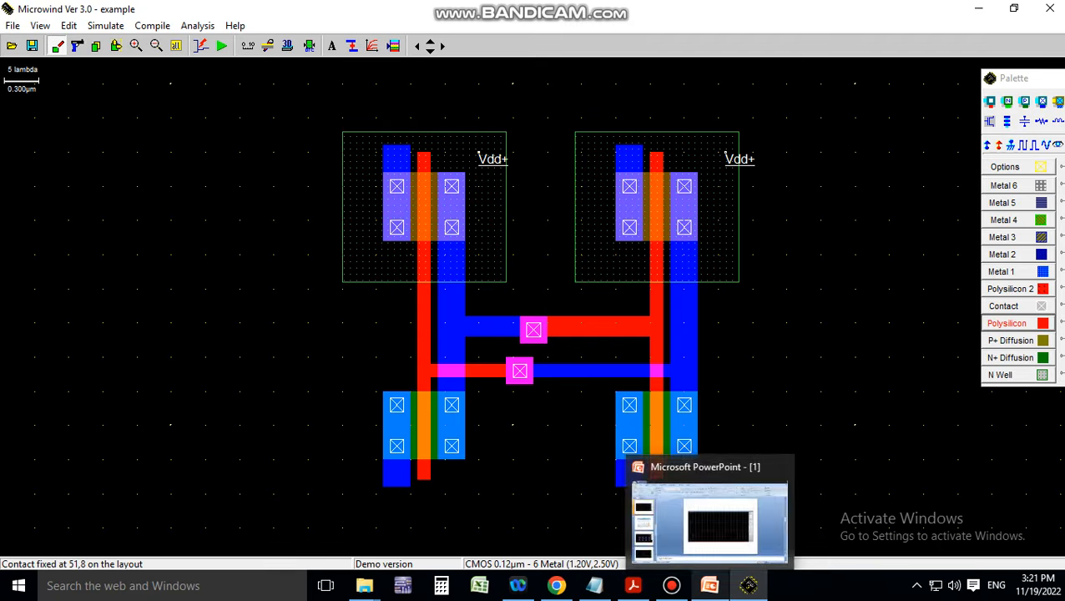
click(710, 586)
View the 6T-SRAM schematic on PowerPoint slide 3, then return to the Microwind layout
scroll(610, 314, up, 1)
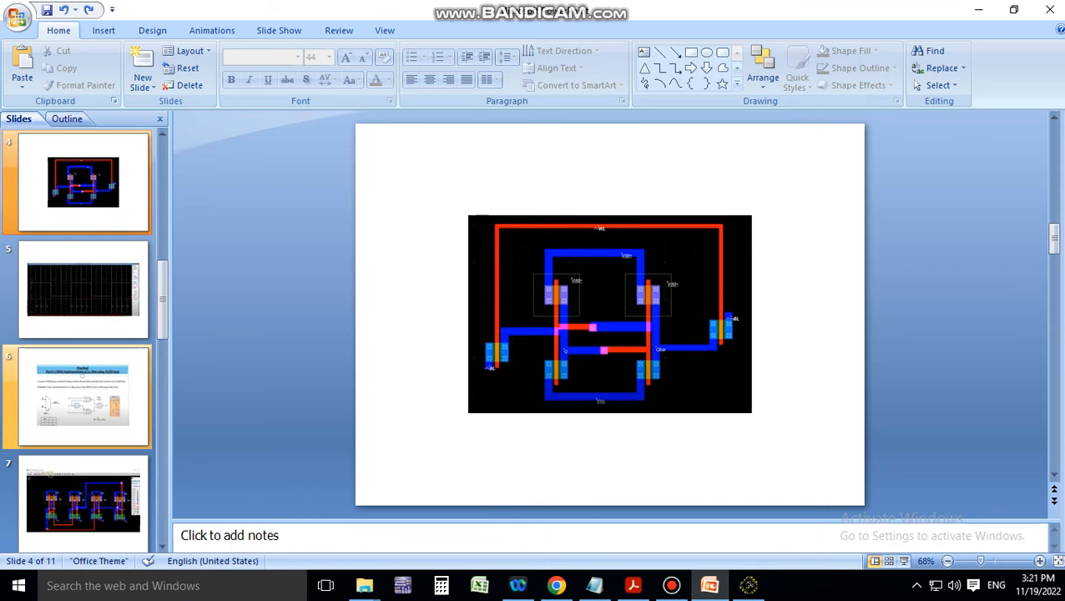
scroll(92, 405, down, 2)
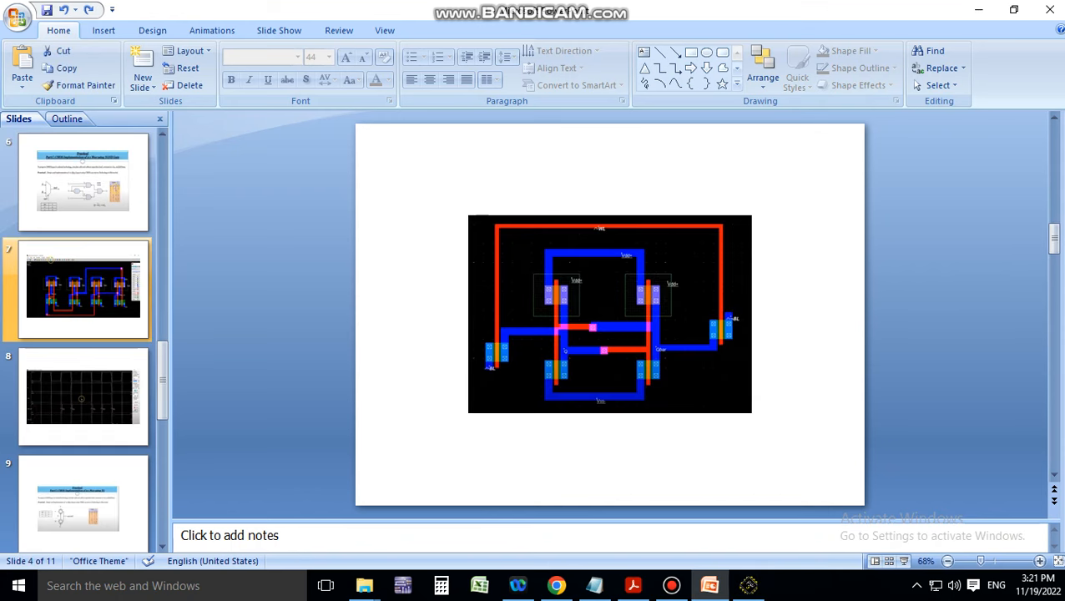
scroll(84, 290, up, 3)
click(84, 187)
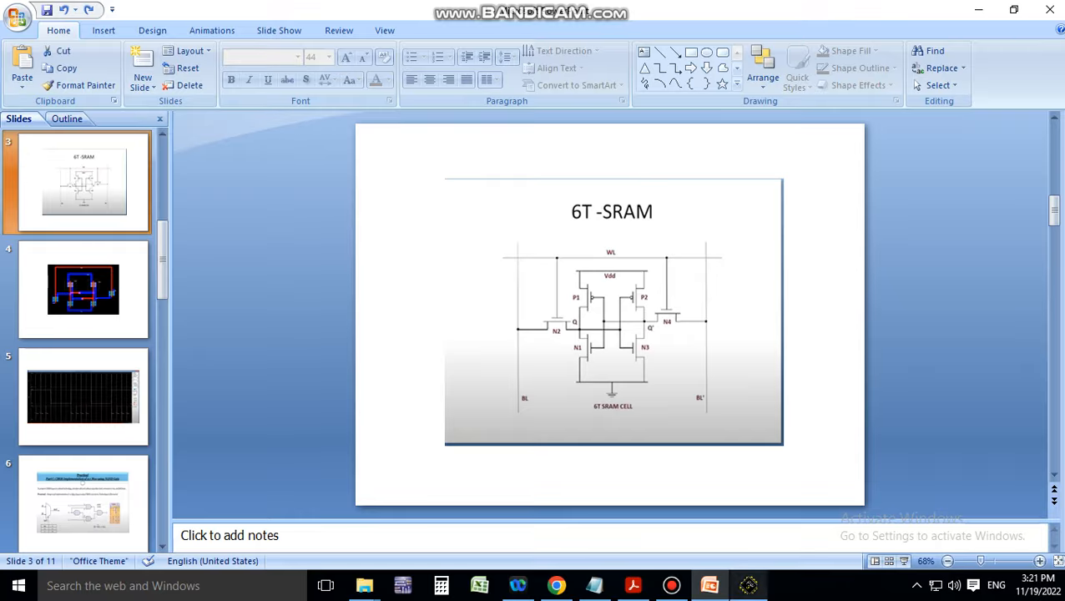
click(748, 585)
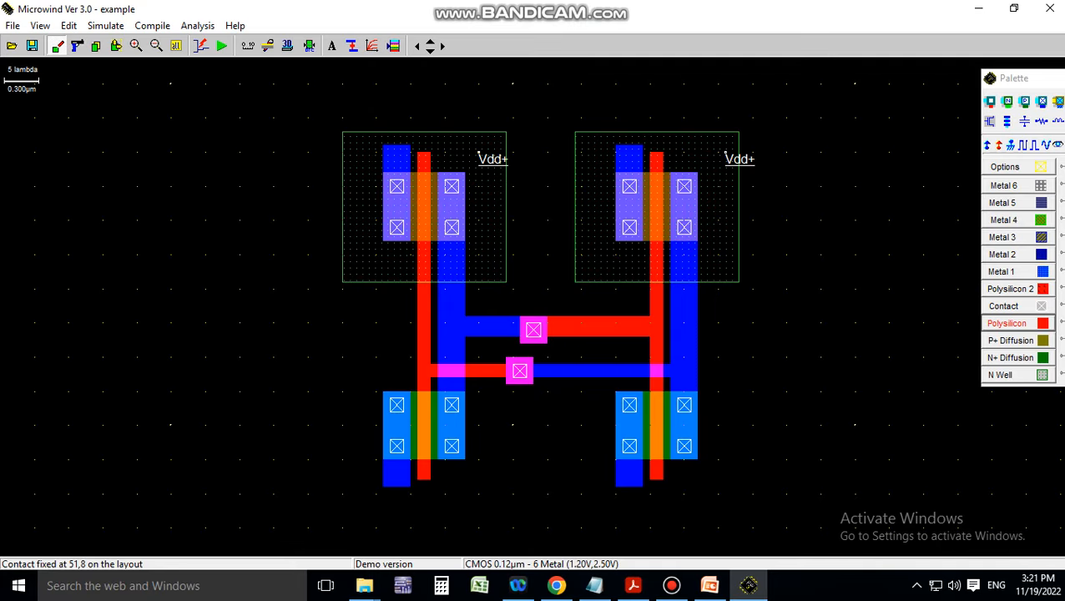
Extend both upper metal columns into a 38 x 3 lambda Metal 1 top rail labelled Vdd+
click(1018, 271)
drag(384, 111, 405, 146)
drag(616, 103, 642, 146)
drag(389, 103, 409, 144)
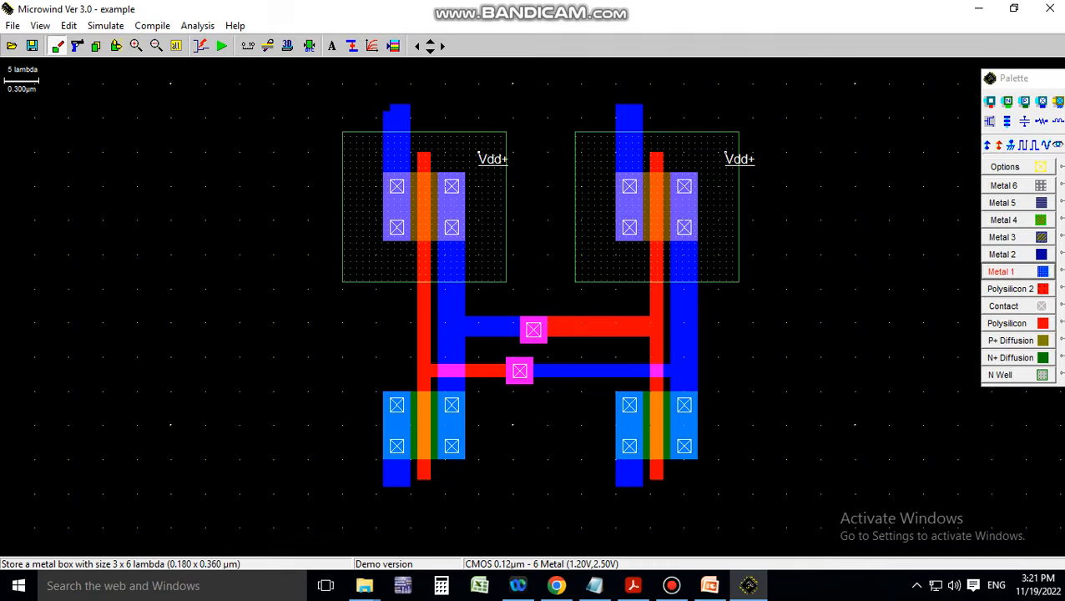
drag(383, 98, 643, 118)
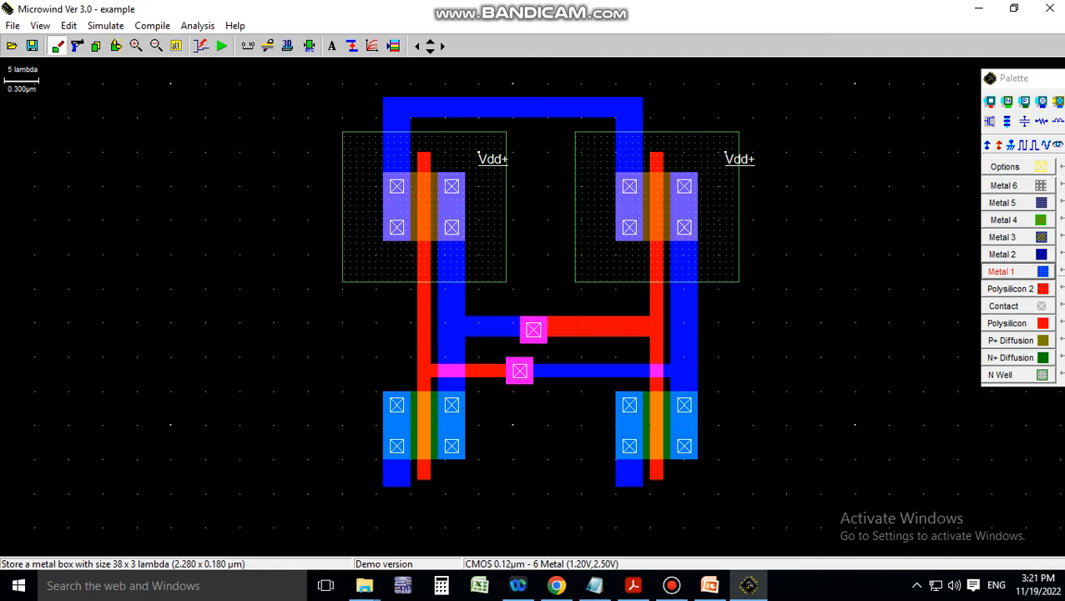
click(988, 145)
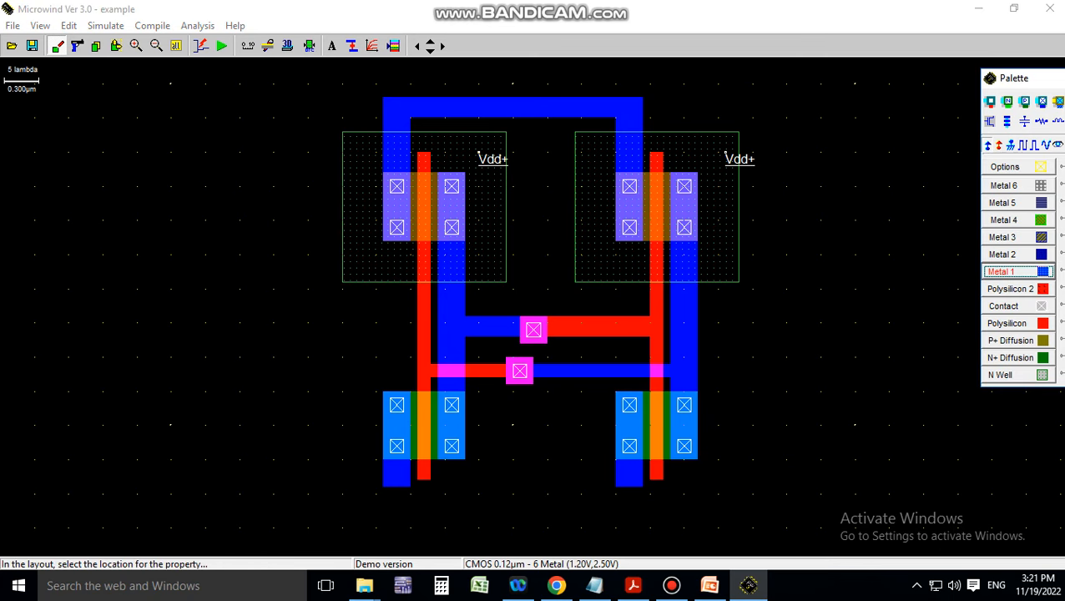
click(514, 107)
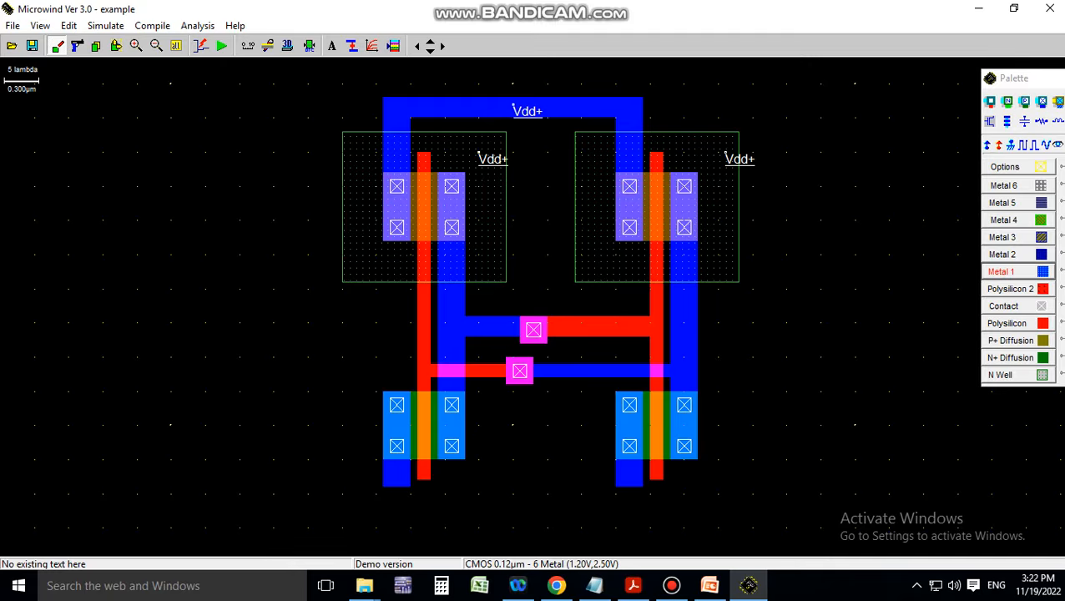
Draw a Metal 1 rail along the bottom joining both nMOS sources, filling the lower-left corner
click(1003, 272)
drag(383, 486, 639, 517)
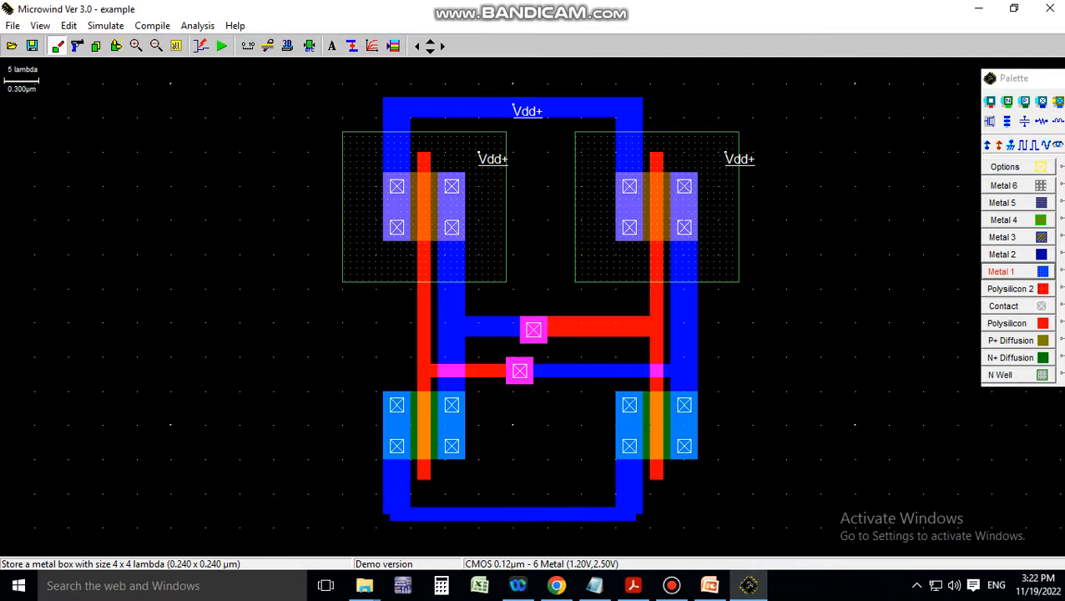
drag(384, 512, 390, 519)
Label the bottom rail Vss- and fill its bottom-right corner with a small Metal 1 box
click(1011, 145)
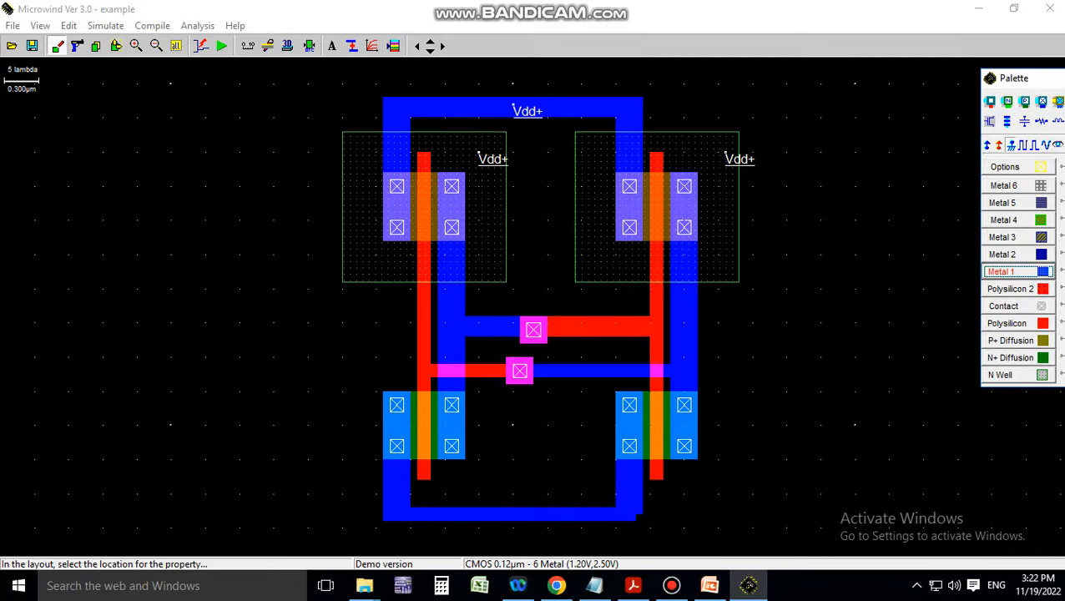
click(513, 515)
click(1018, 271)
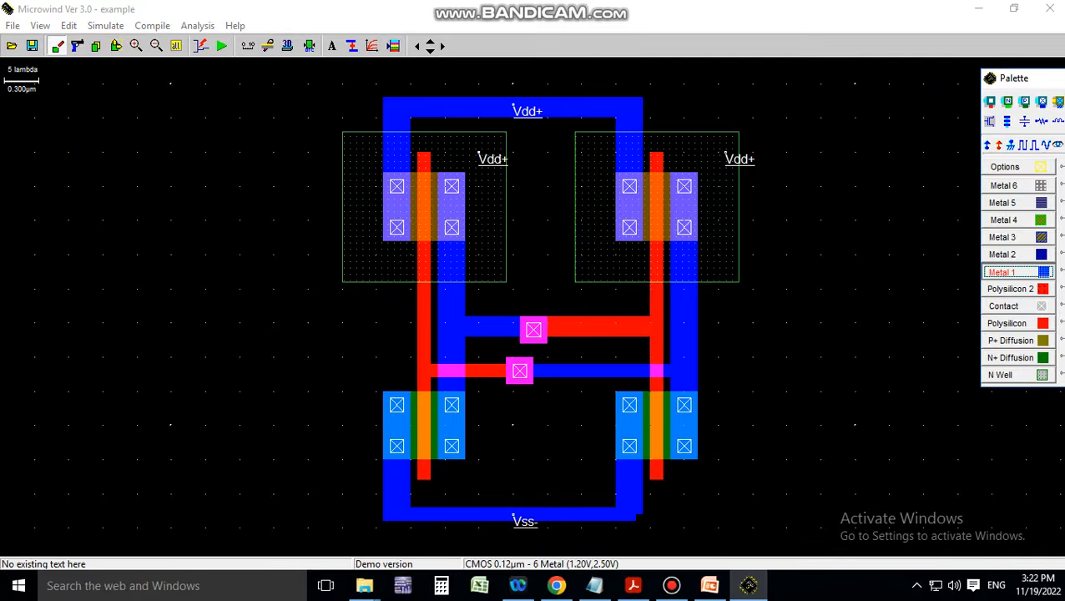
drag(631, 512, 640, 519)
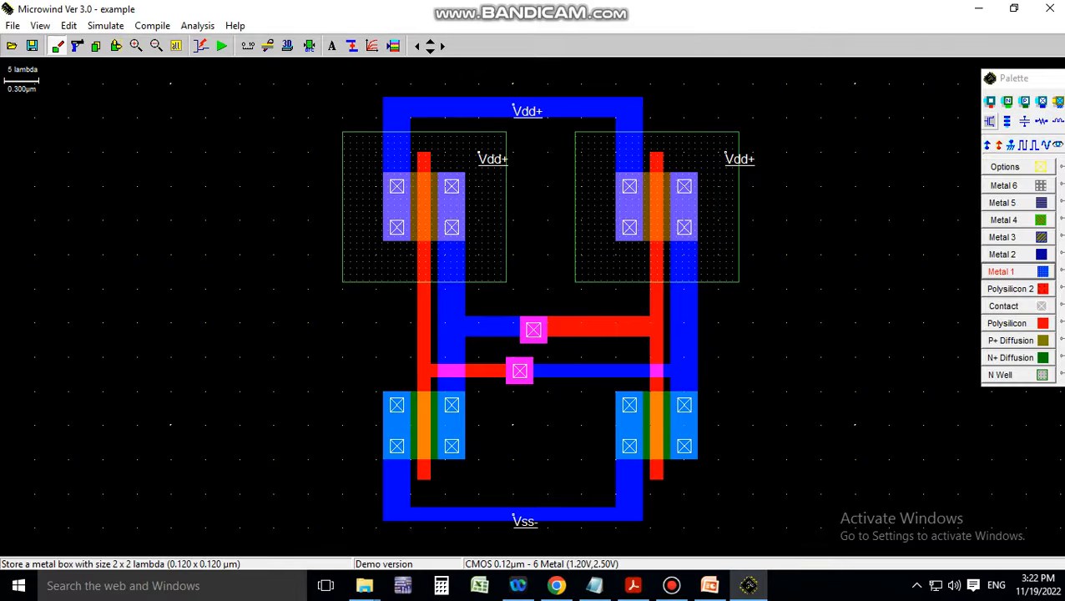
Generate an nMOS transistor with the MOS generator and place it left of the cell
click(990, 122)
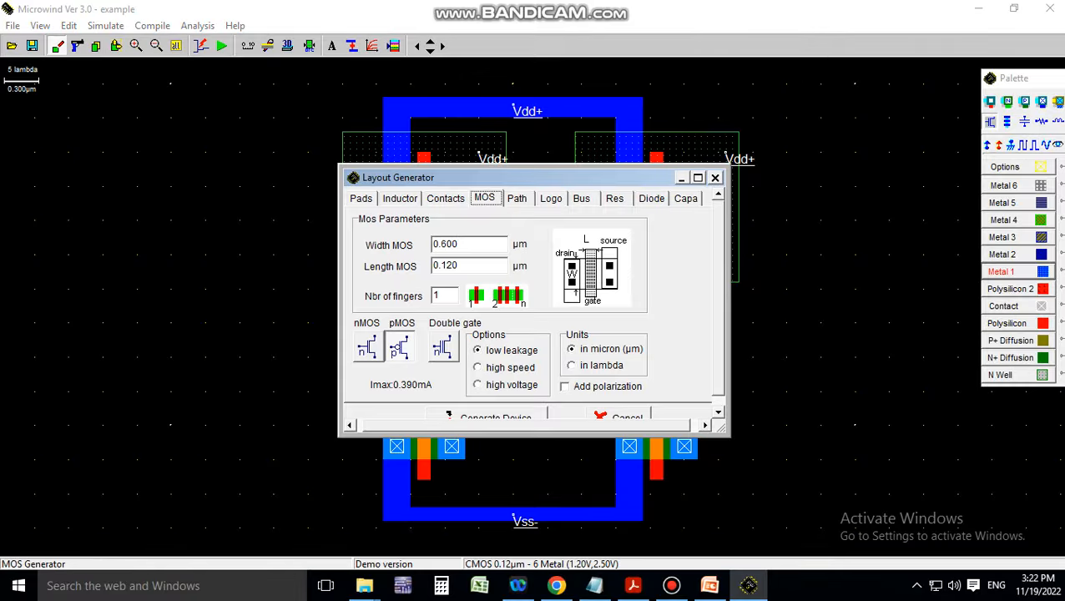
click(367, 348)
click(496, 415)
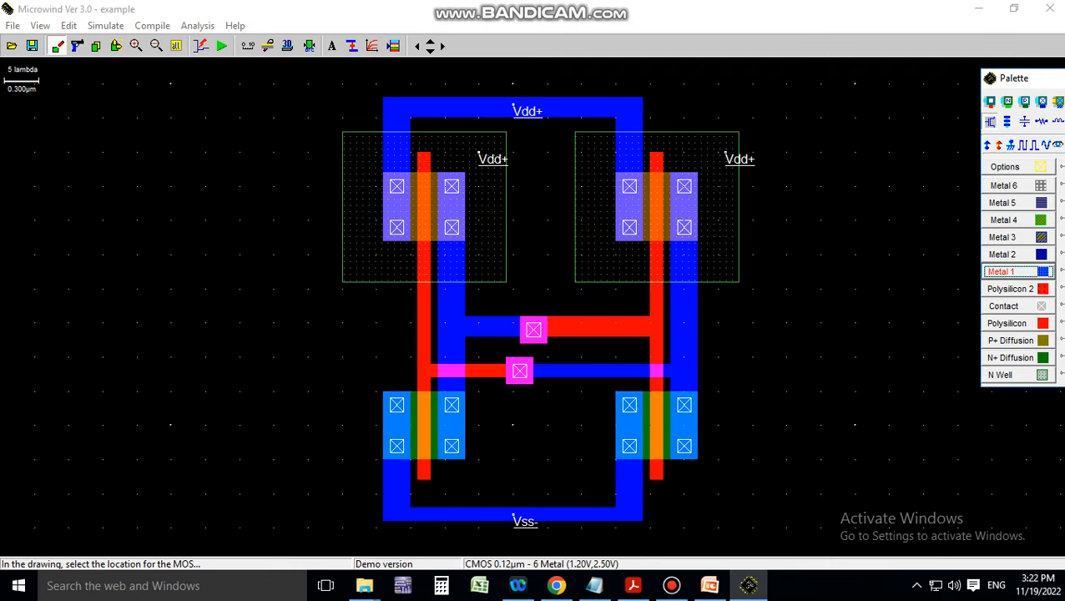
click(242, 292)
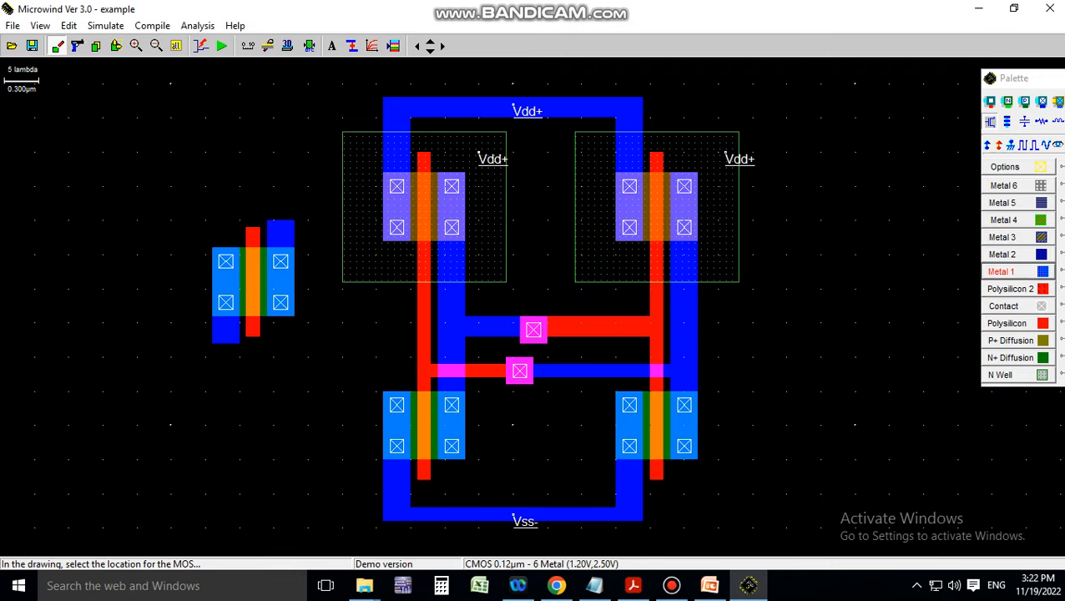
Copy the new nMOS transistor to the right side of the cell
click(96, 45)
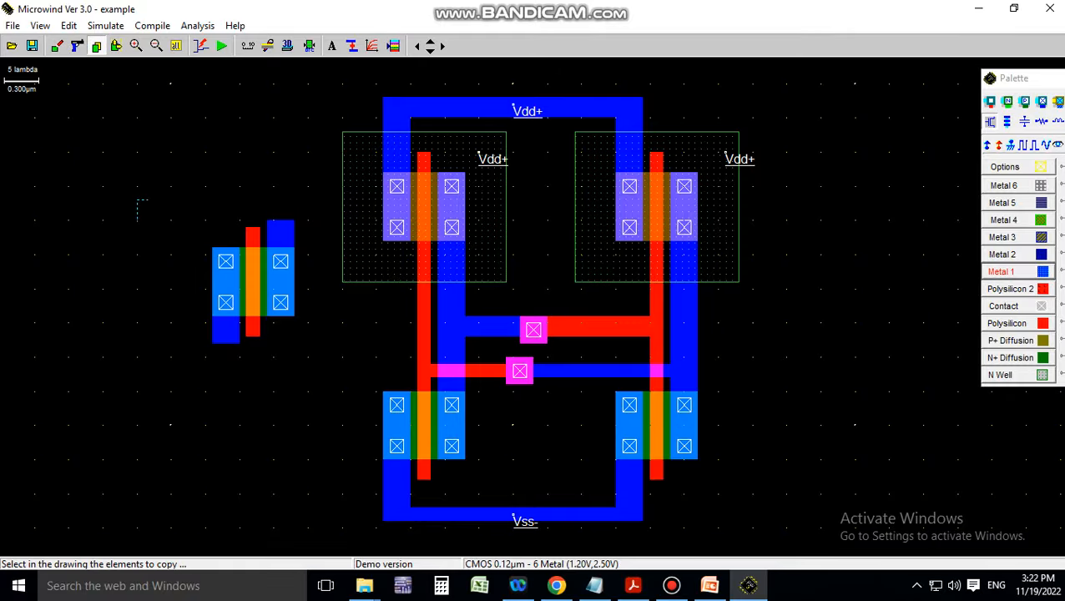
drag(138, 201, 319, 371)
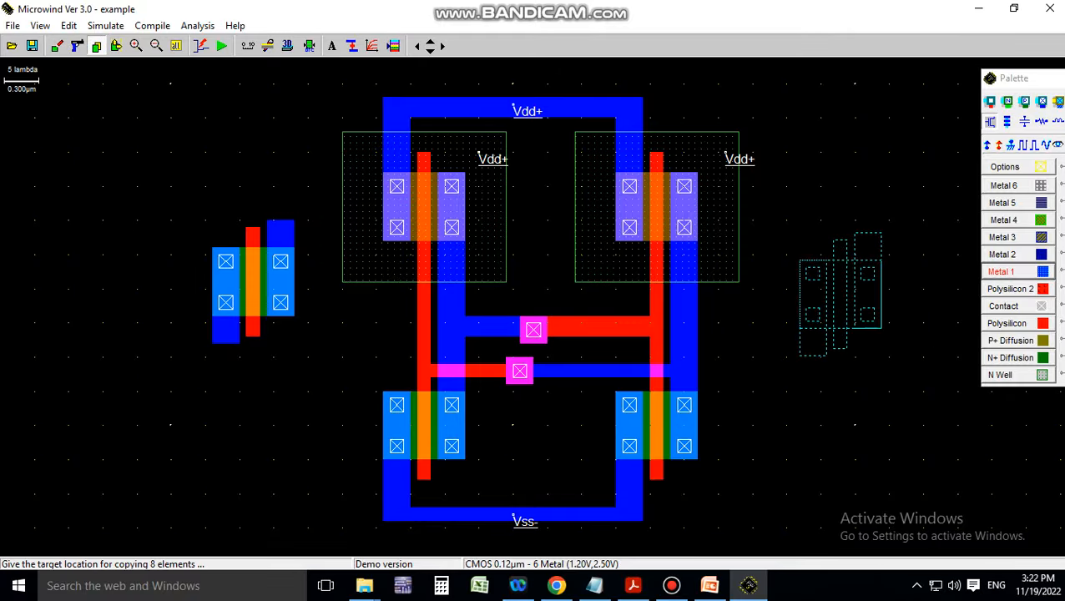
click(855, 276)
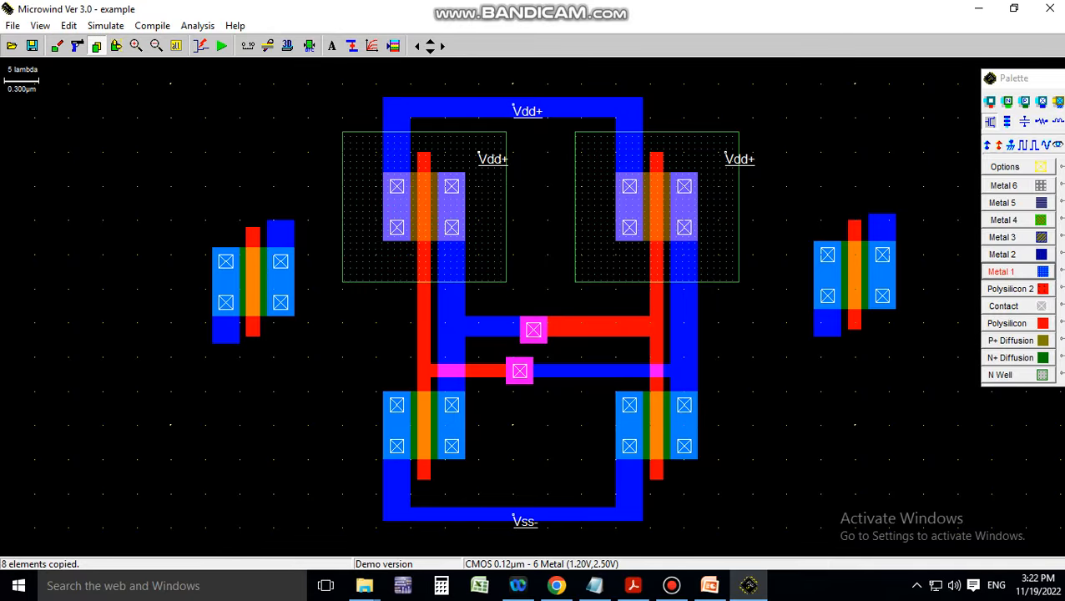
Draw trial polysilicon boxes above the left transistor and delete the stray one
click(1010, 289)
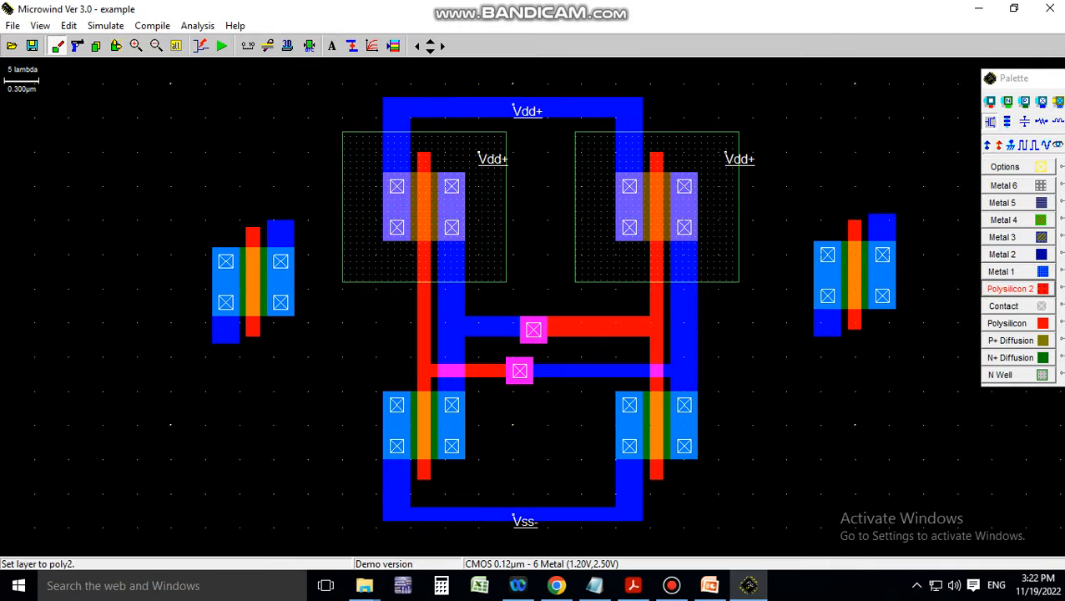
click(1008, 323)
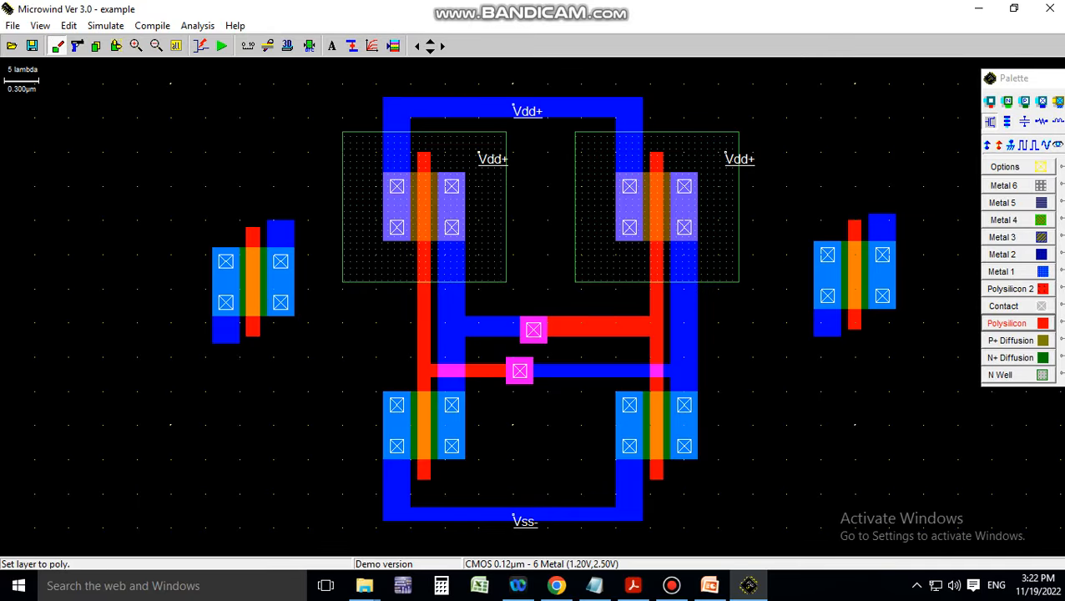
mouse_move(246, 218)
mouse_down()
mouse_move(259, 218)
mouse_move(259, 174)
mouse_move(252, 226)
mouse_up()
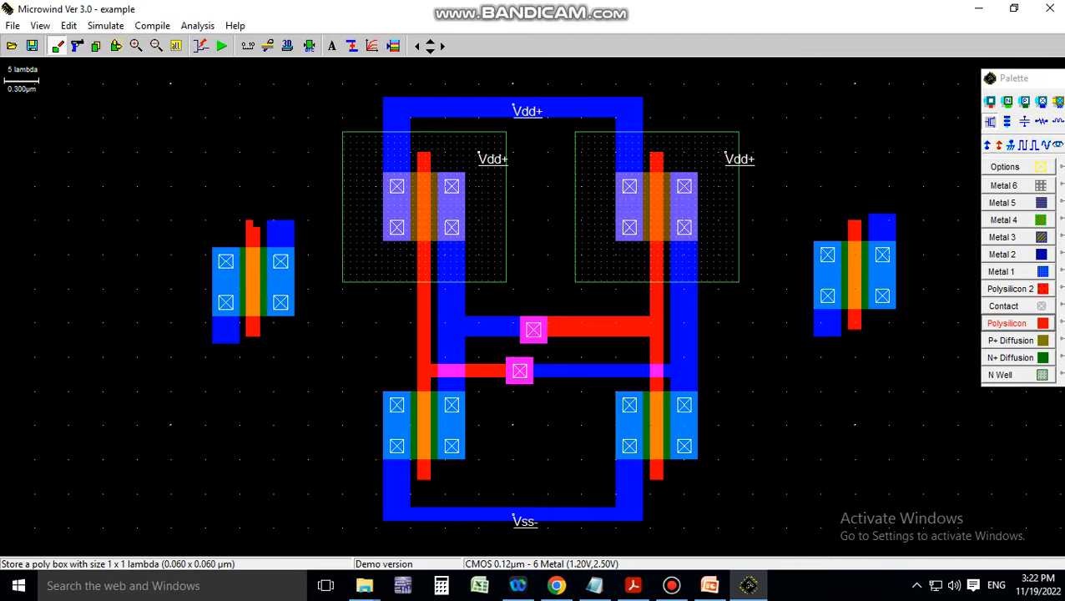
click(1008, 323)
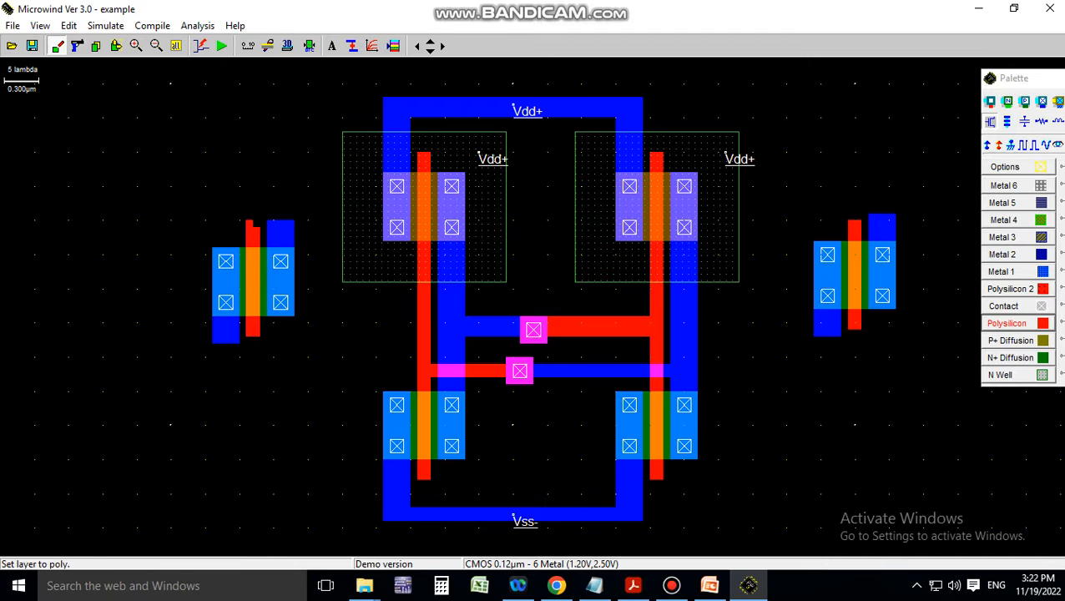
mouse_move(234, 84)
mouse_down()
mouse_move(256, 217)
mouse_move(237, 88)
mouse_move(246, 103)
mouse_up()
click(77, 45)
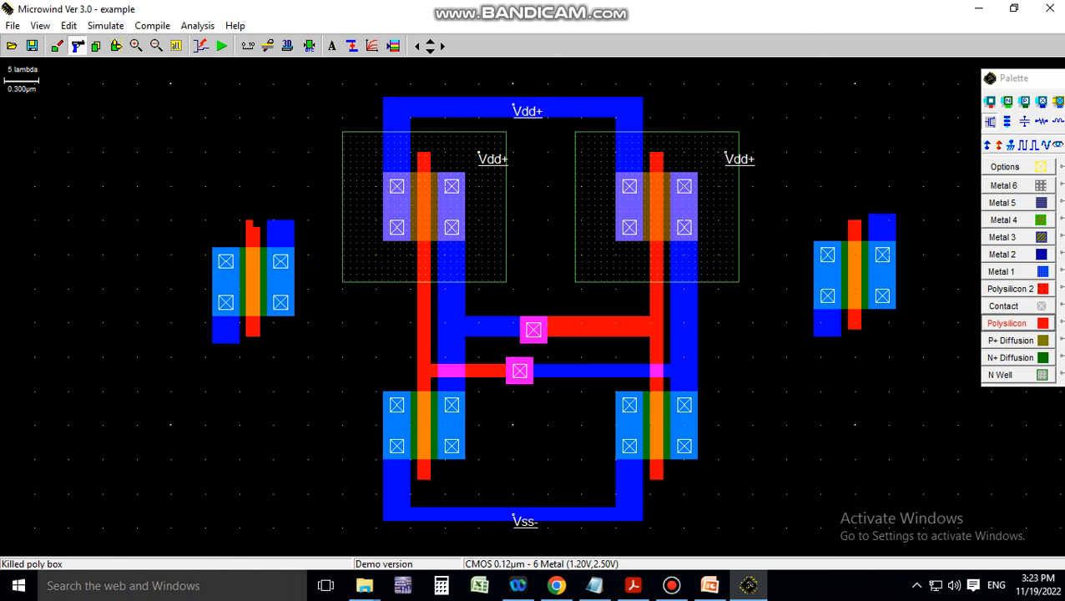
Extend the left gate's poly upward and draw the poly word line across the top
click(1007, 323)
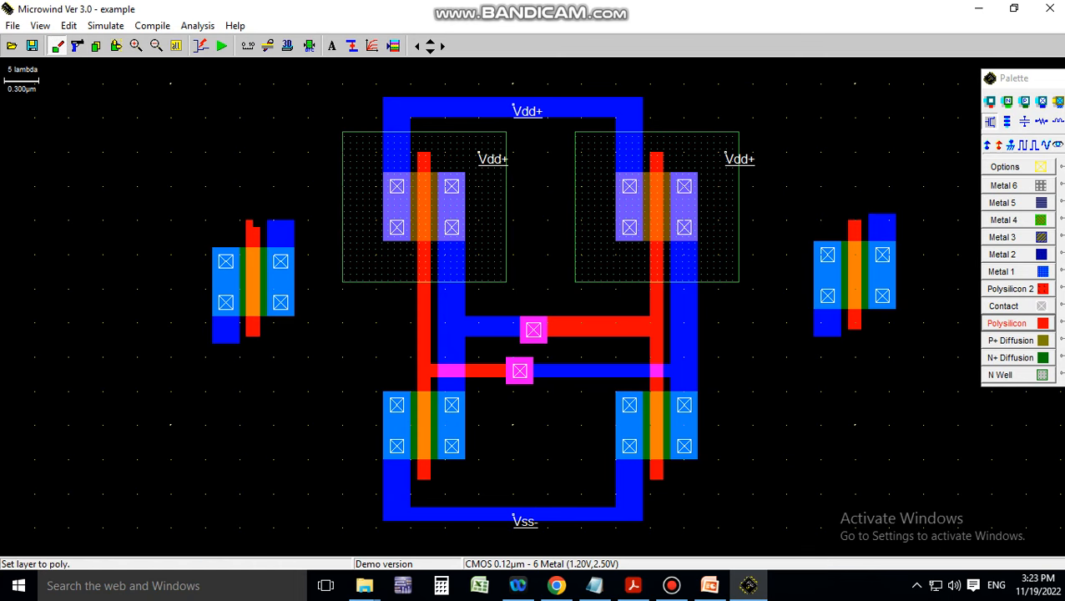
drag(248, 222, 260, 83)
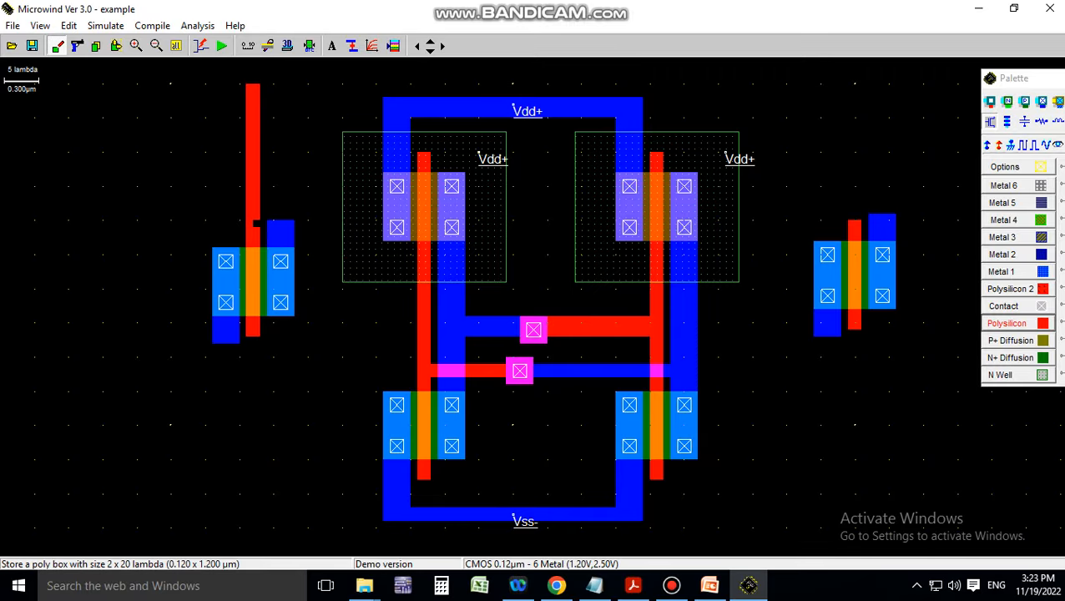
drag(255, 223, 254, 228)
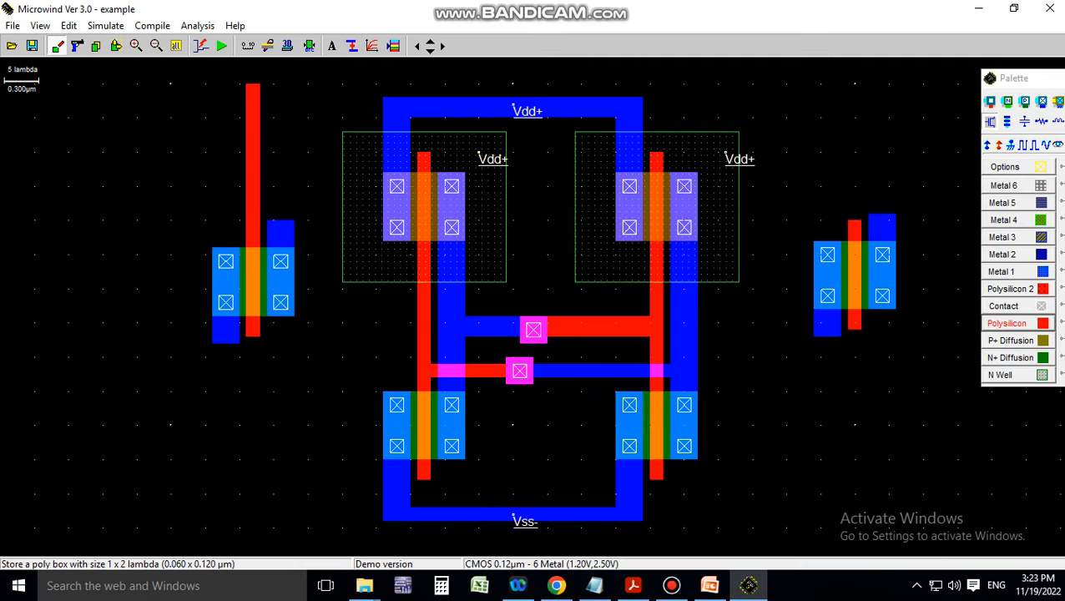
drag(241, 79, 860, 219)
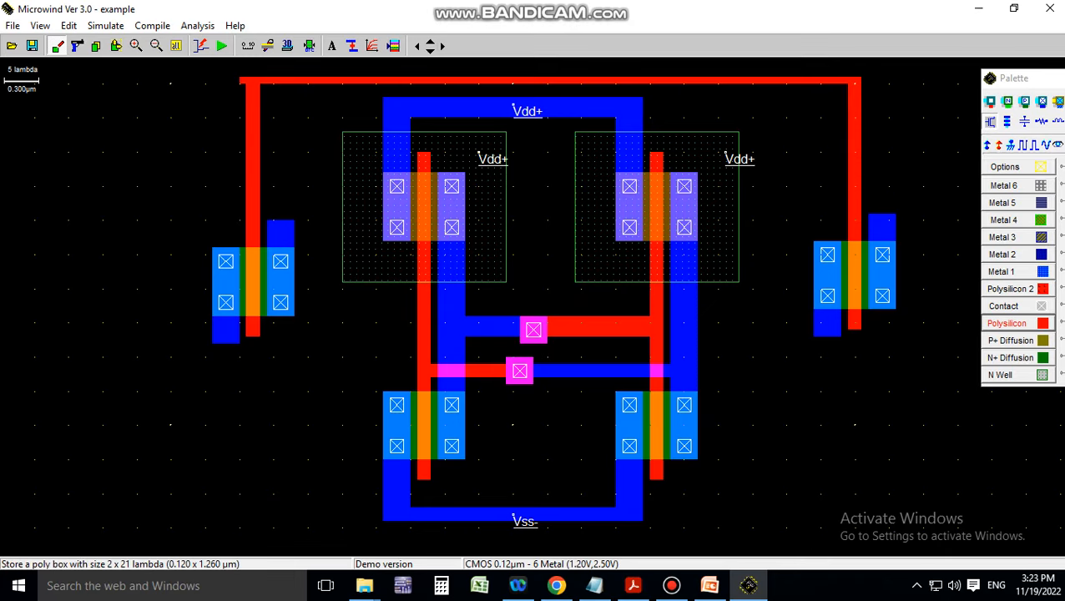
Delete the long top poly line and redraw it across the cell top
click(77, 46)
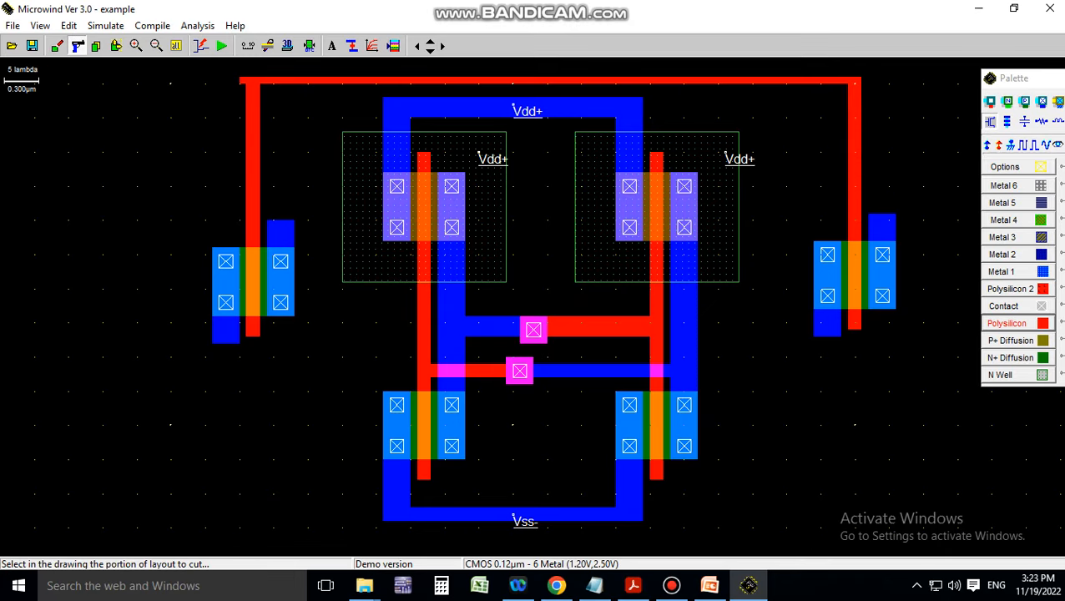
click(243, 81)
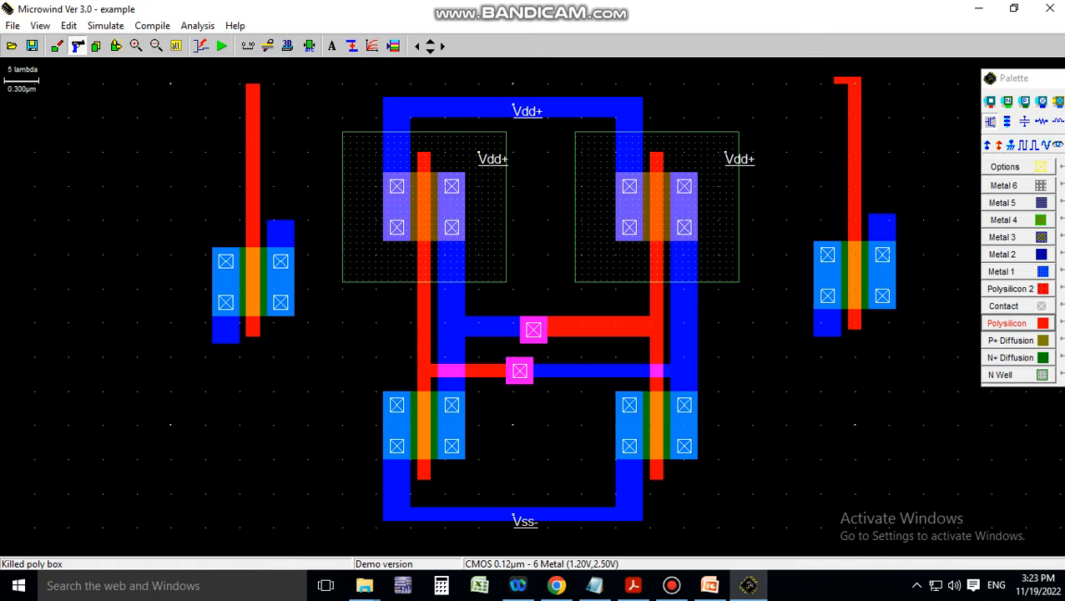
click(1008, 323)
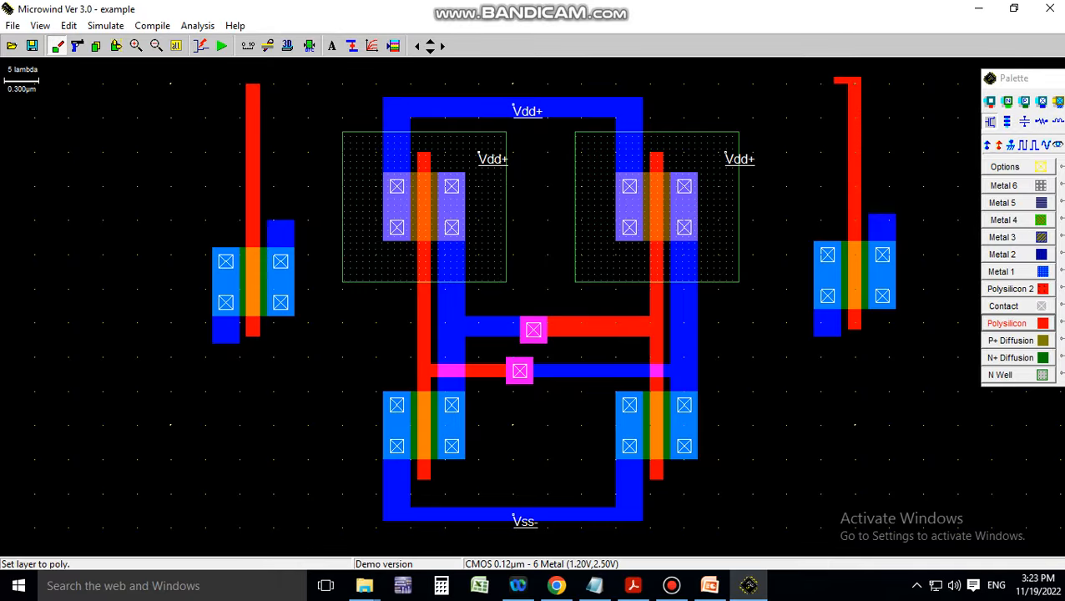
drag(246, 79, 838, 81)
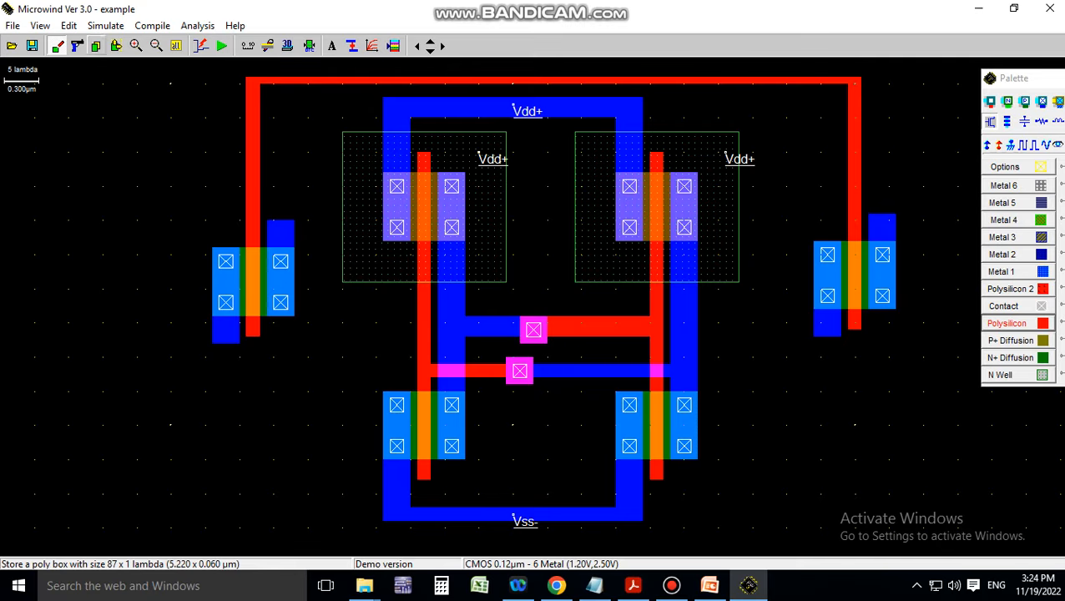
Move the left access transistor lower and shift the right one slightly left
click(116, 45)
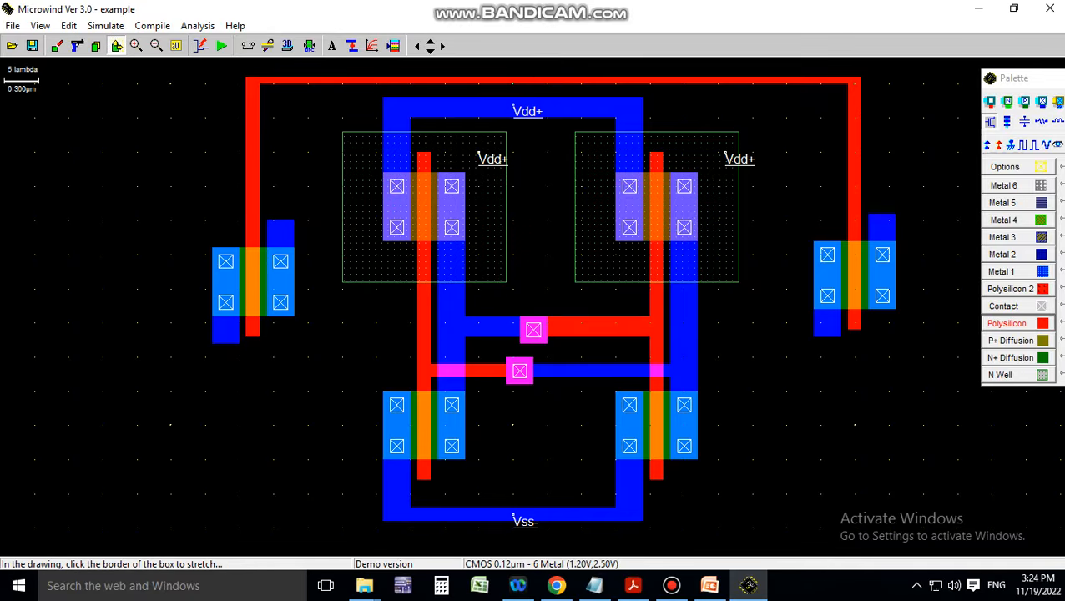
mouse_move(205, 200)
mouse_down()
mouse_move(309, 202)
mouse_move(311, 353)
mouse_up()
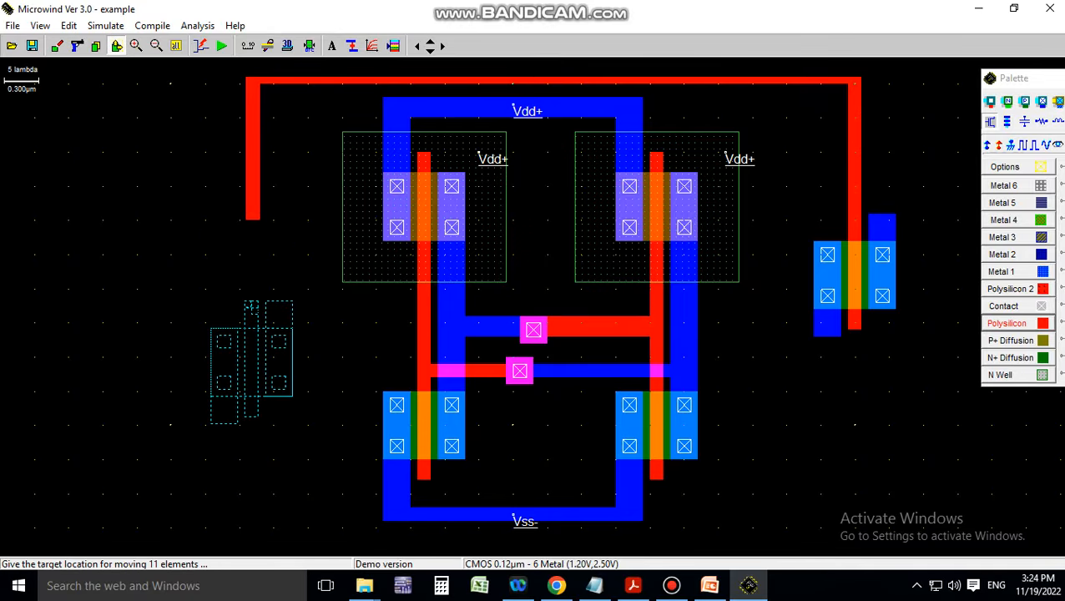
click(246, 306)
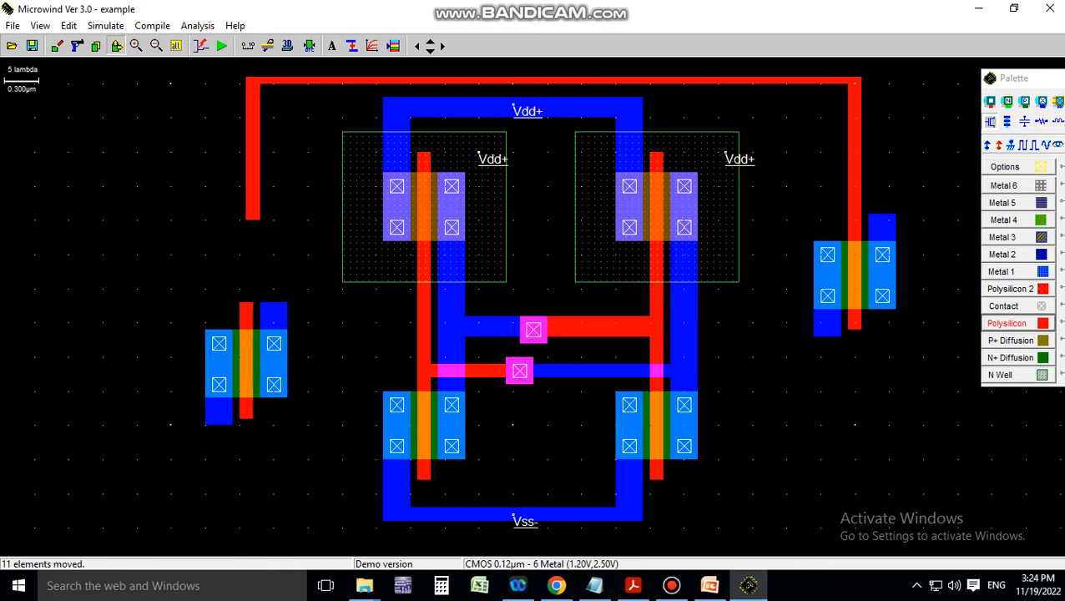
click(116, 46)
drag(820, 199, 910, 357)
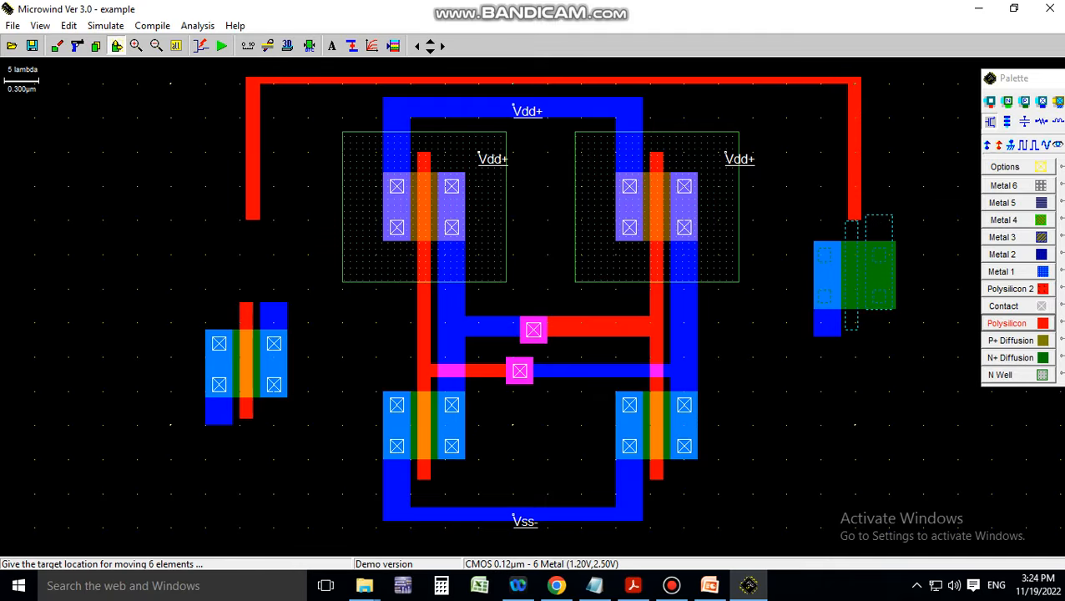
click(904, 356)
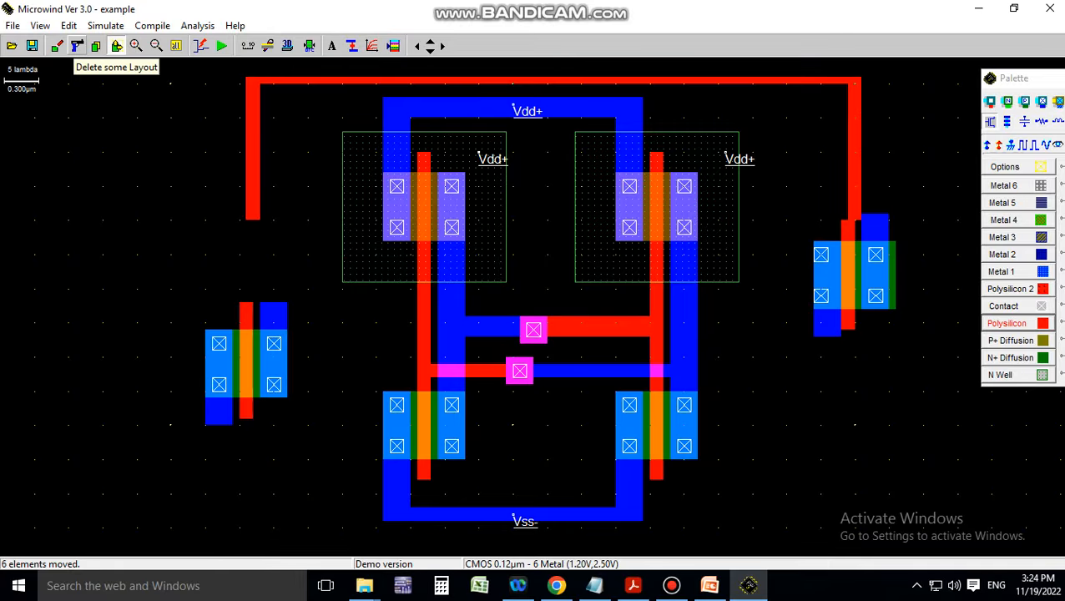
Delete the right access transistor
click(77, 46)
drag(806, 203, 897, 338)
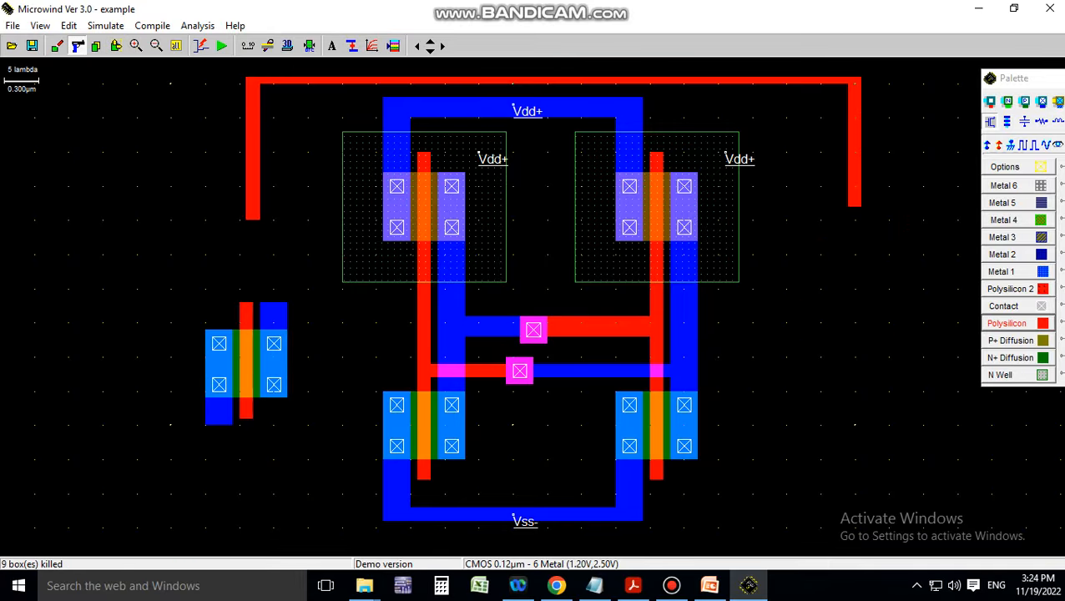
click(96, 46)
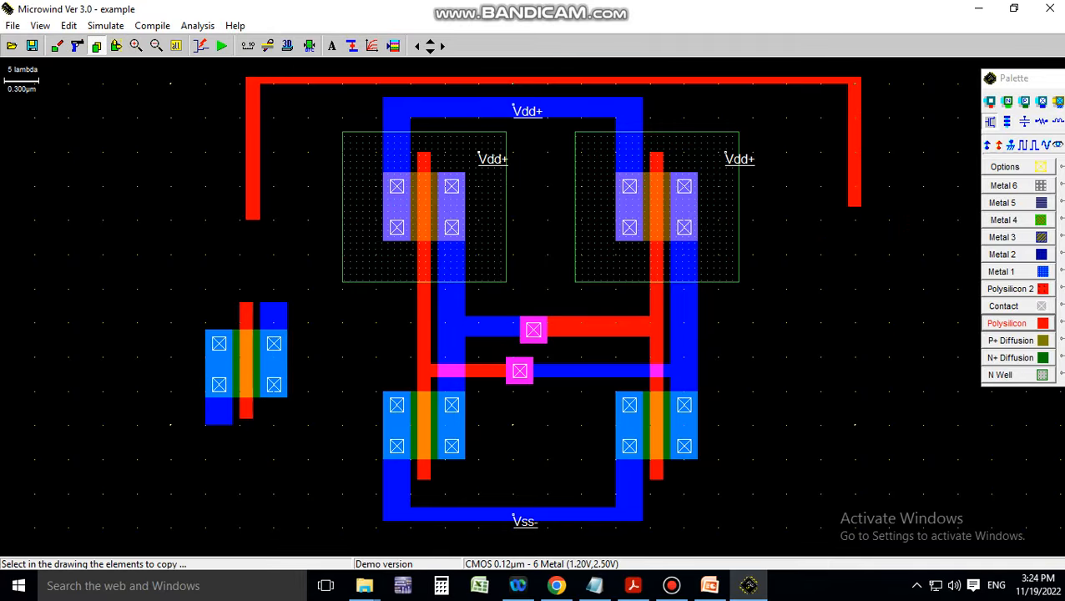
Copy the left access transistor to the right and link its gate to the word line
drag(171, 284, 309, 434)
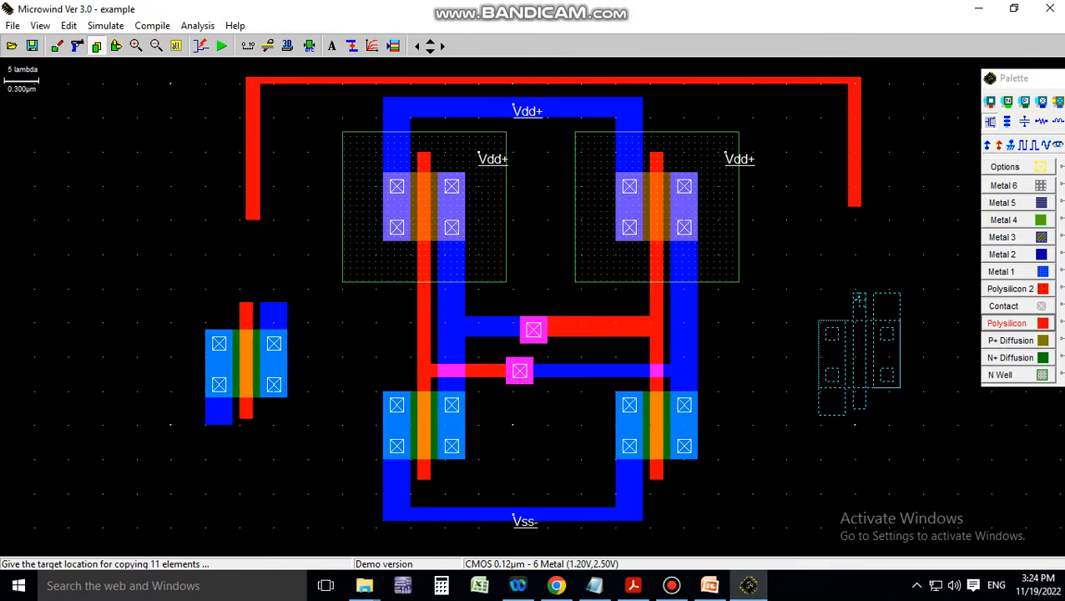
click(860, 298)
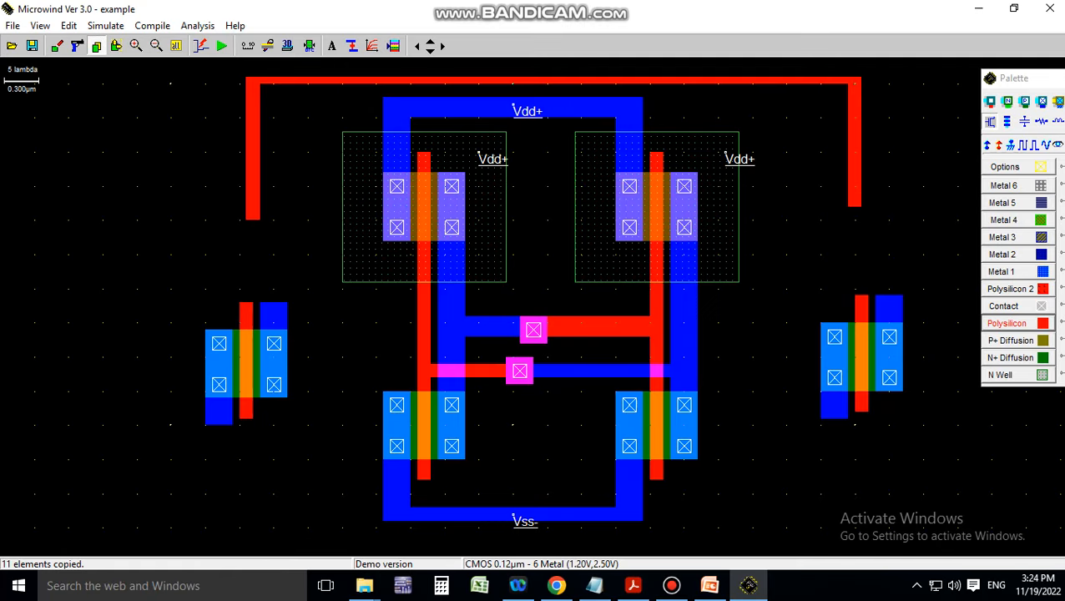
click(1009, 324)
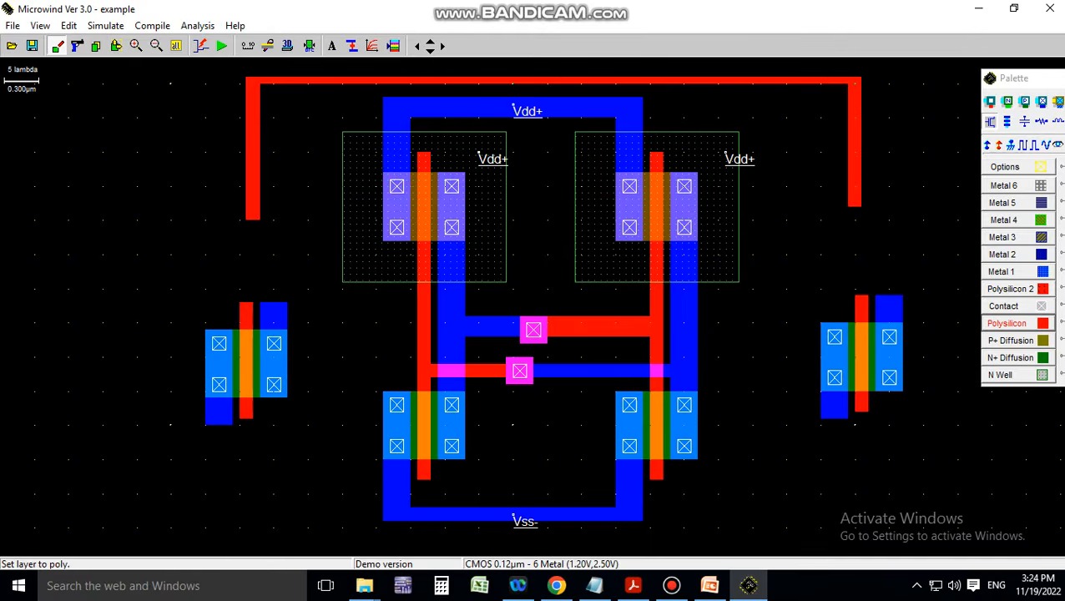
click(116, 45)
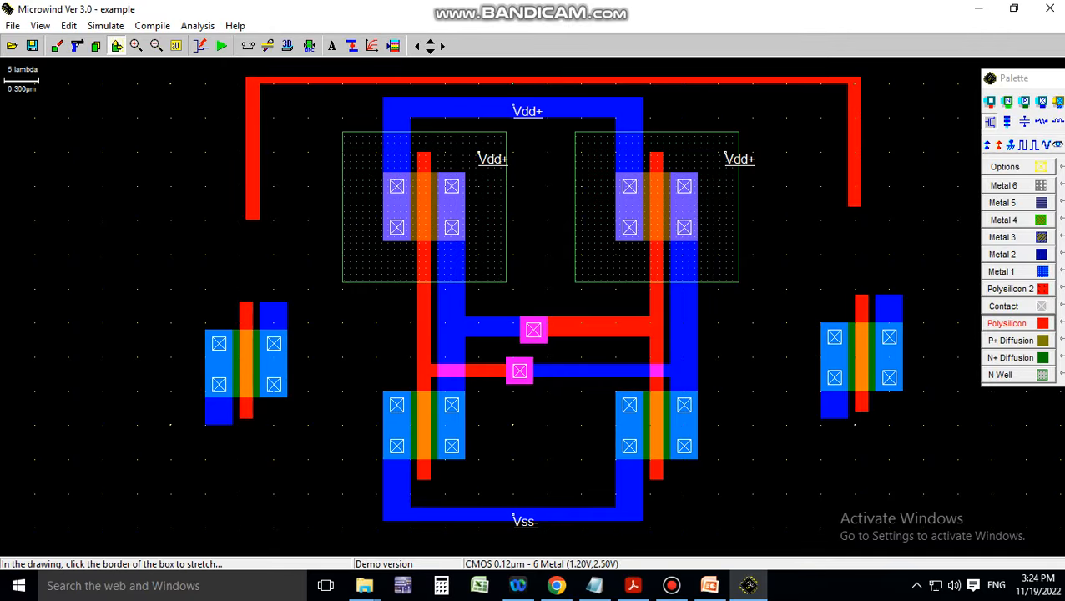
drag(787, 269, 960, 436)
click(953, 436)
click(1008, 323)
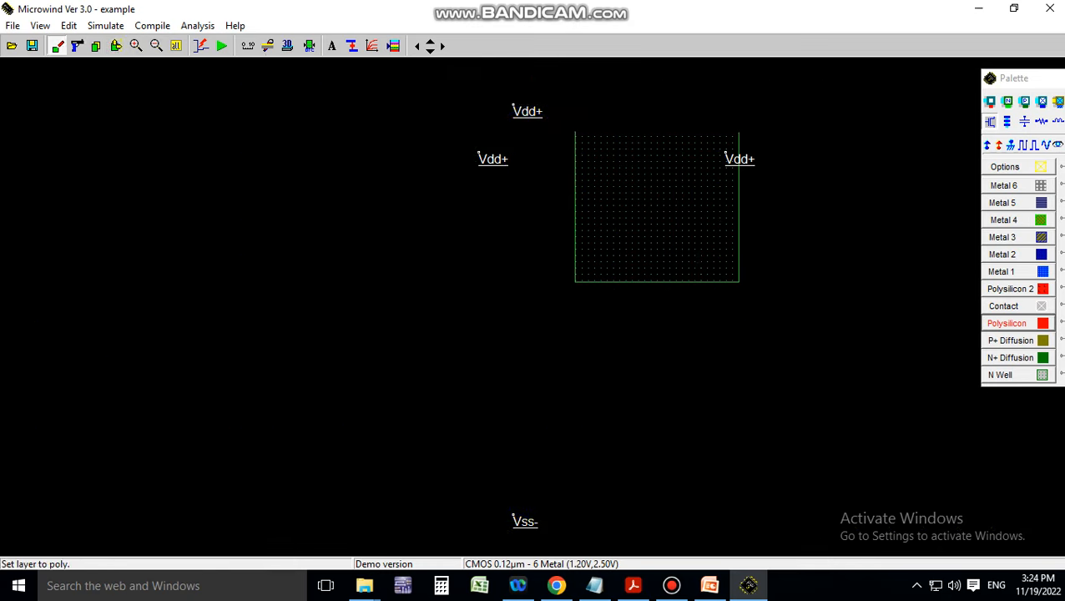
drag(848, 206, 862, 294)
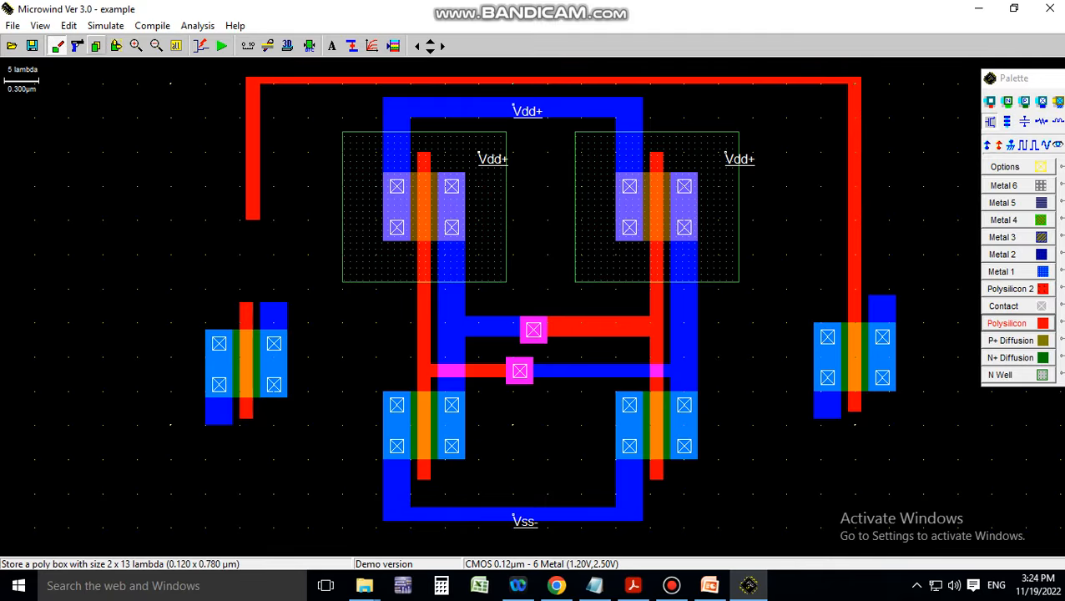
Nudge the left transistor right, join its gate to the word line, then view the 6T-SRAM slide
click(116, 46)
drag(138, 282, 310, 422)
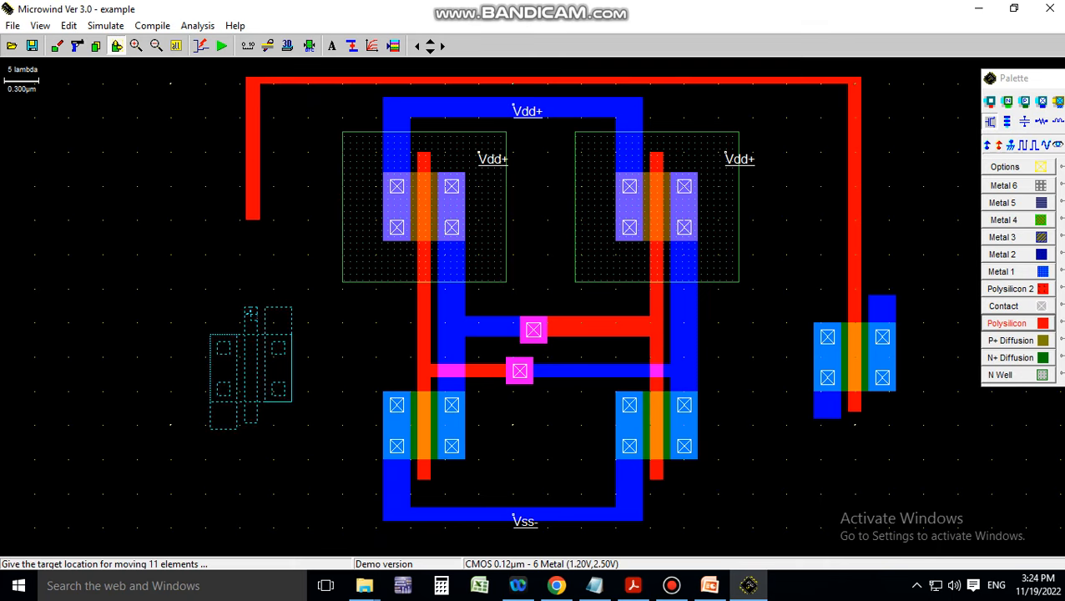
click(317, 422)
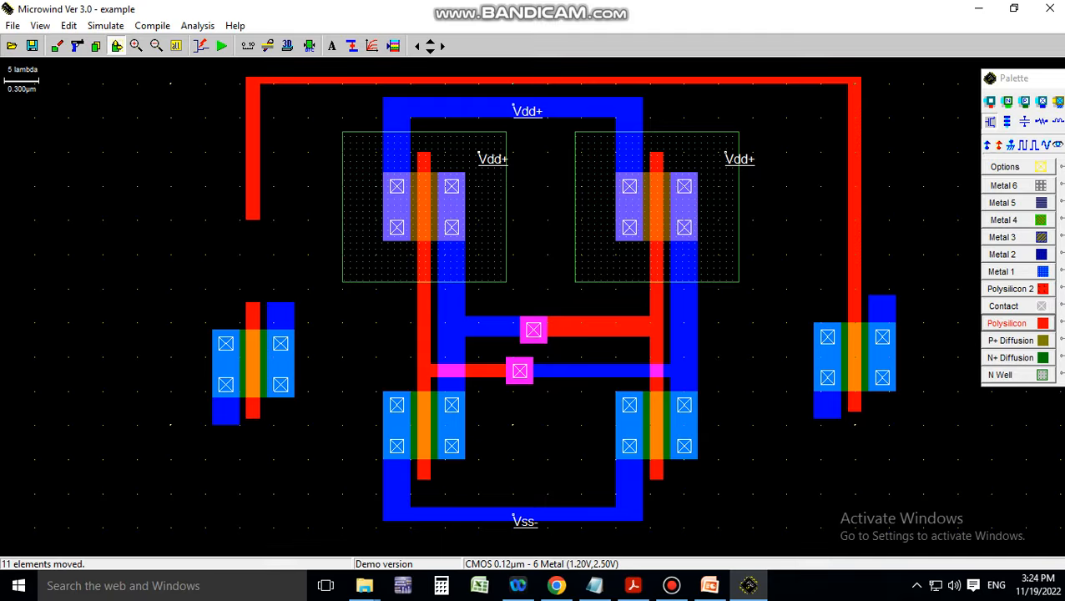
click(1008, 323)
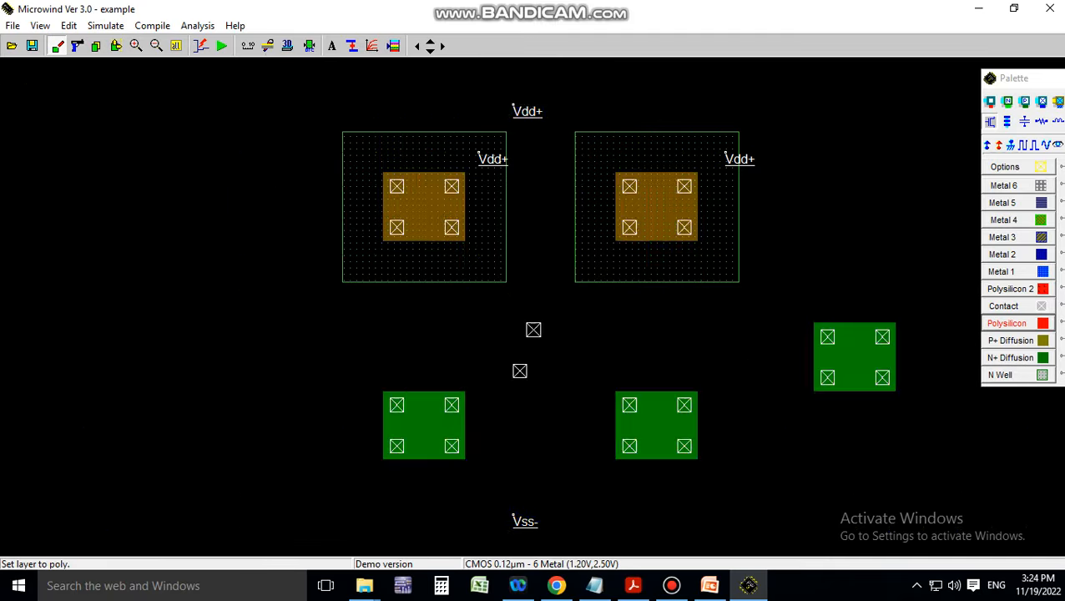
drag(247, 218, 260, 307)
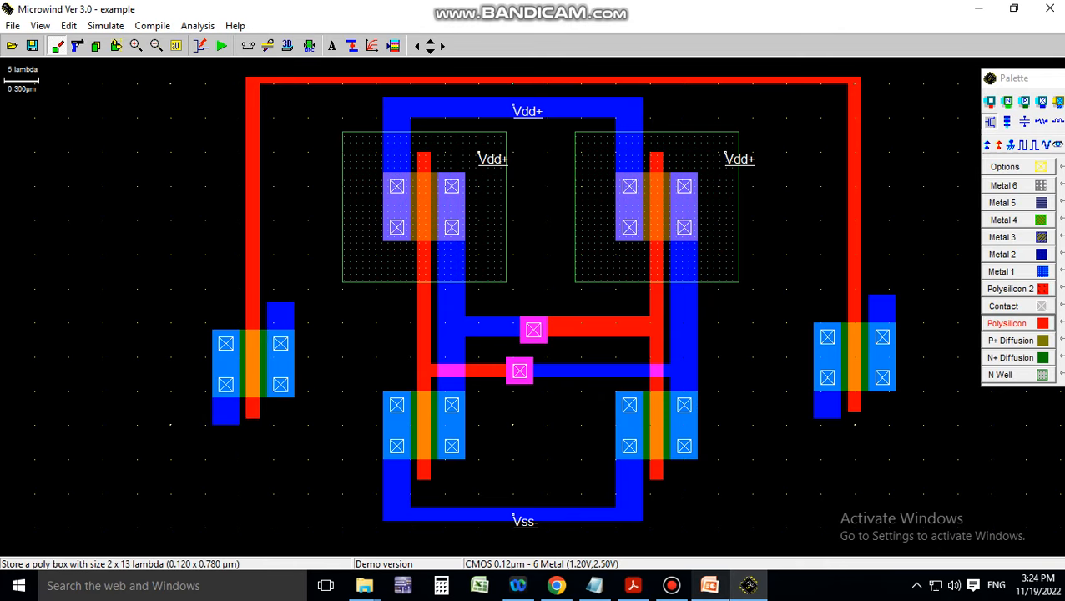
click(709, 585)
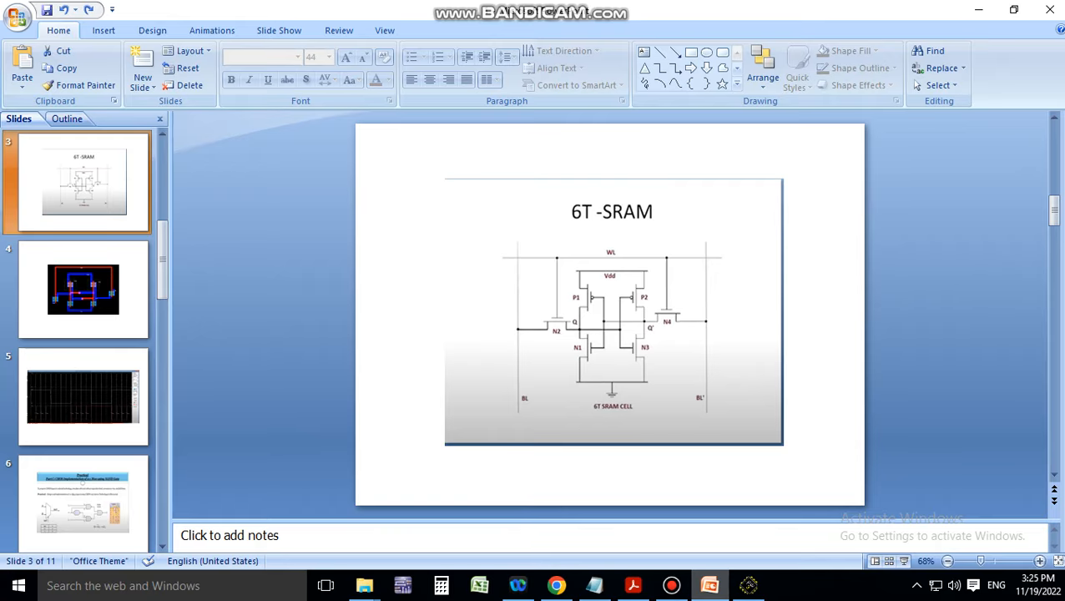
Switch from the PowerPoint schematic back to the Microwind layout
click(748, 585)
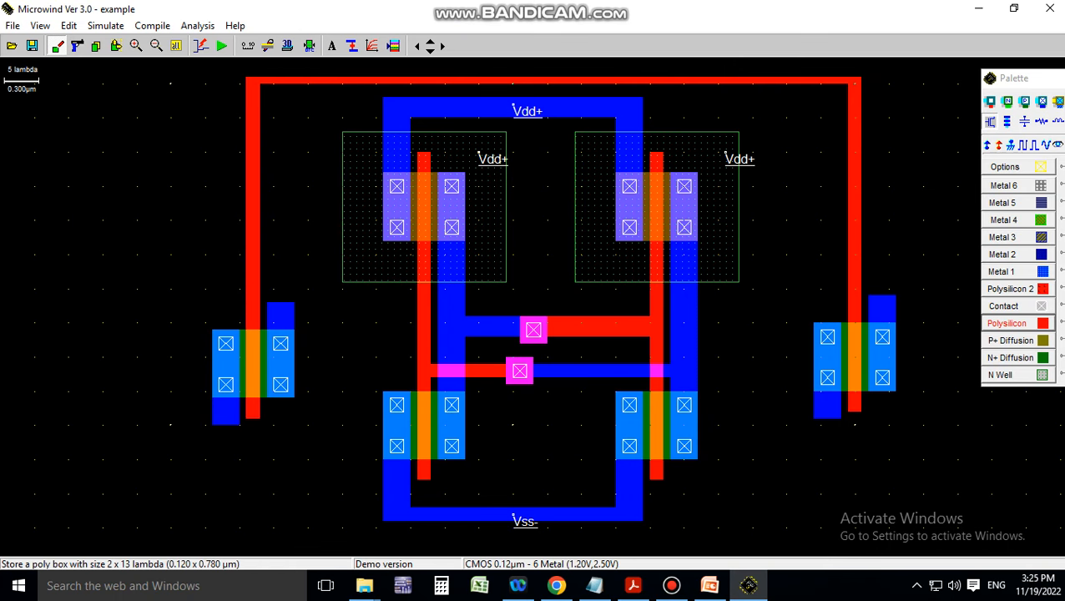
Draw Metal 1 strips joining both access transistors to the inner storage nodes
click(1002, 271)
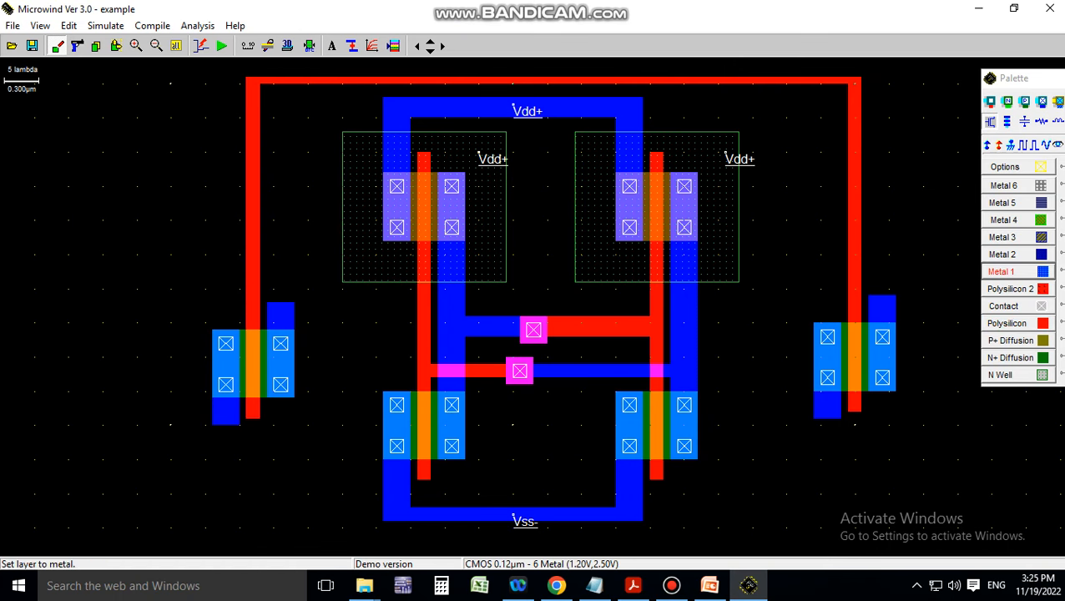
drag(273, 302, 441, 322)
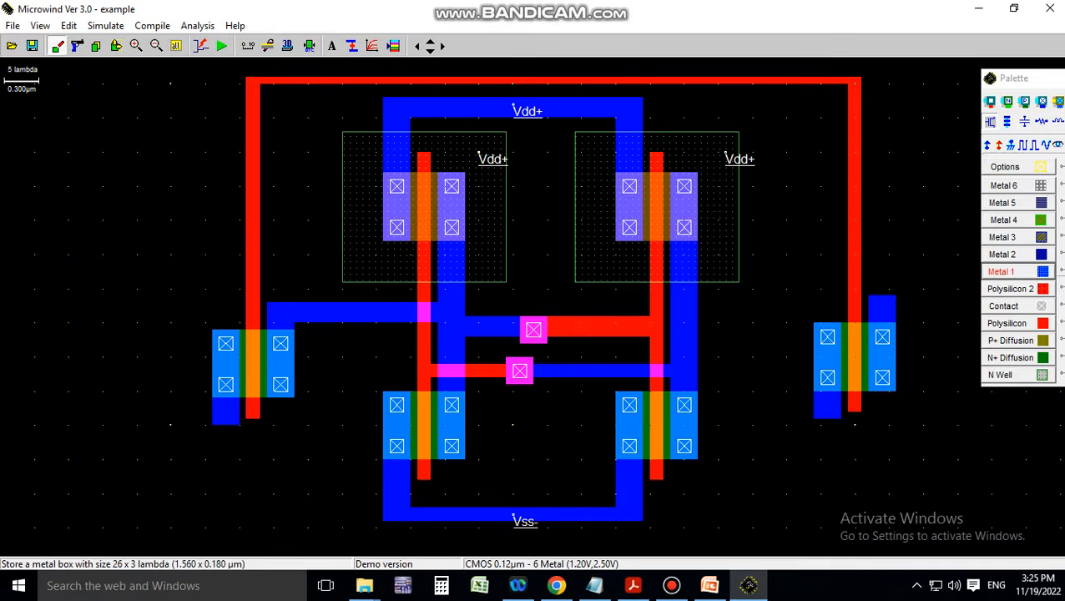
click(1005, 272)
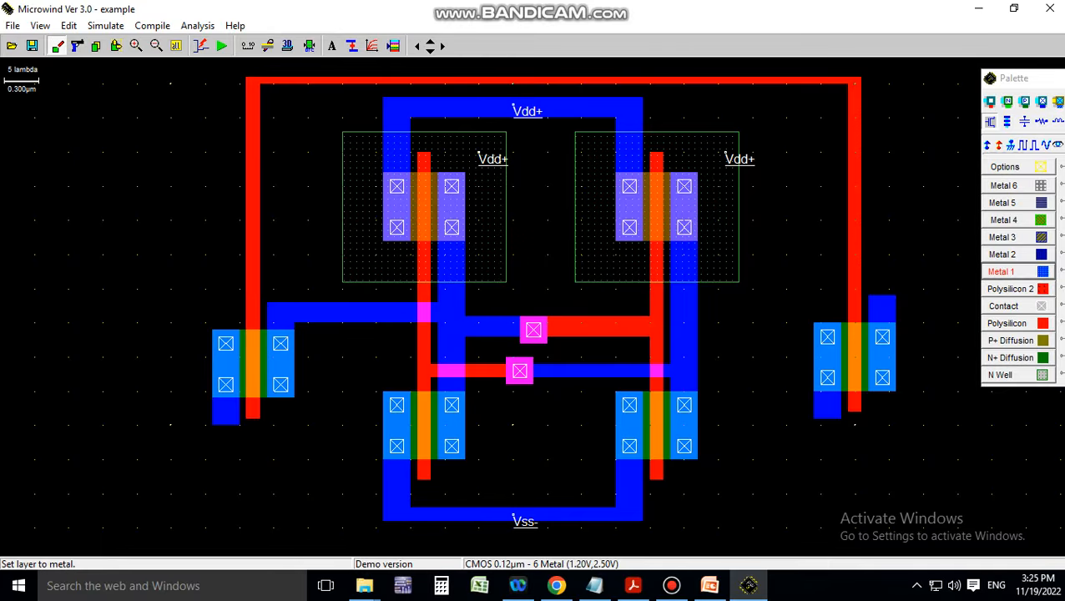
drag(691, 308, 894, 297)
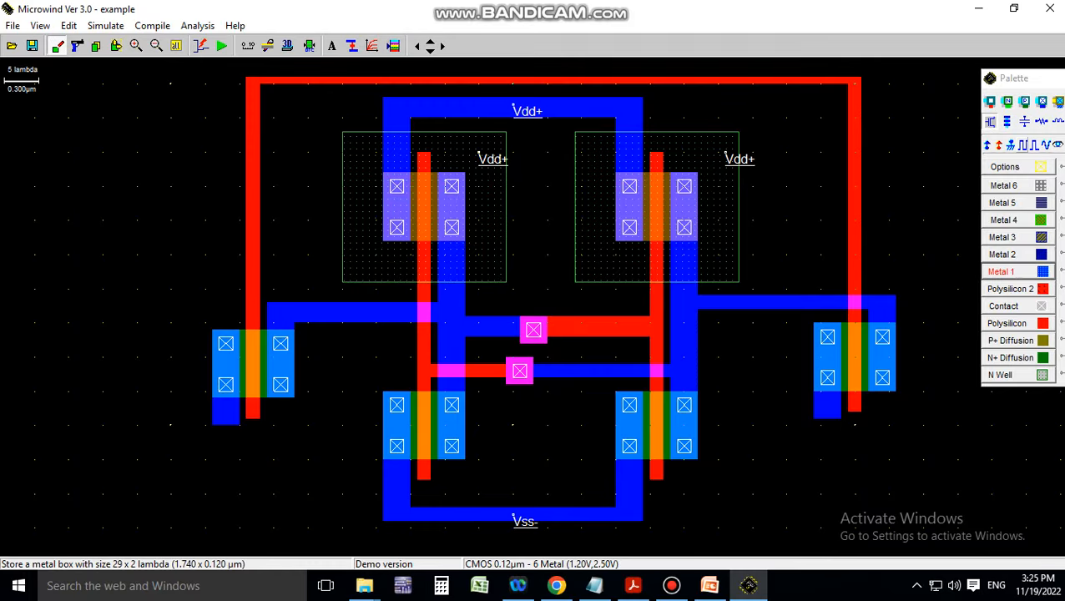
click(1024, 145)
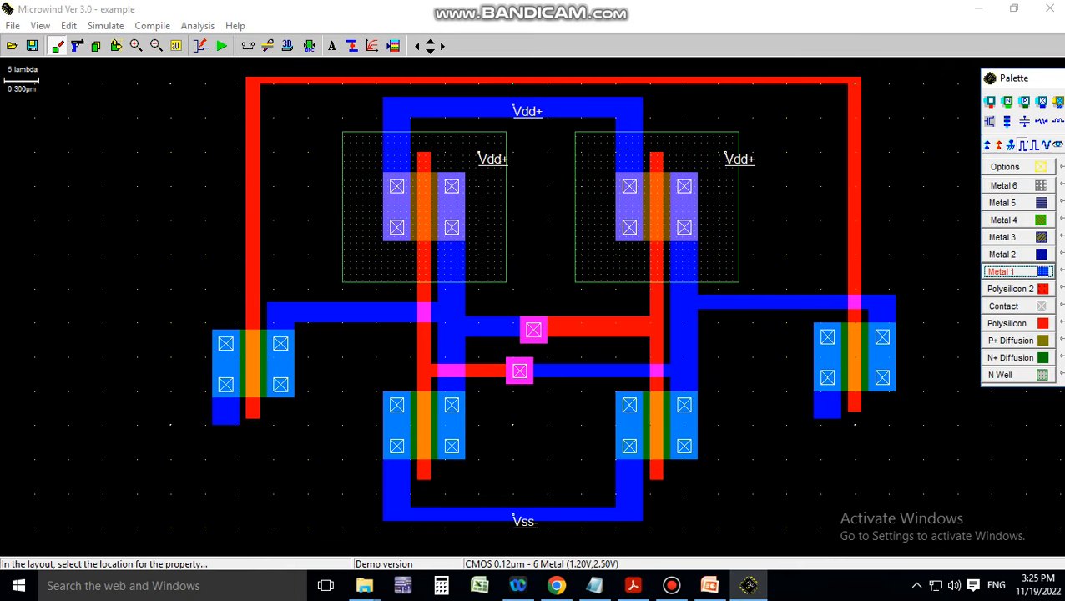
Add a clock named BL on the left bit line
click(513, 81)
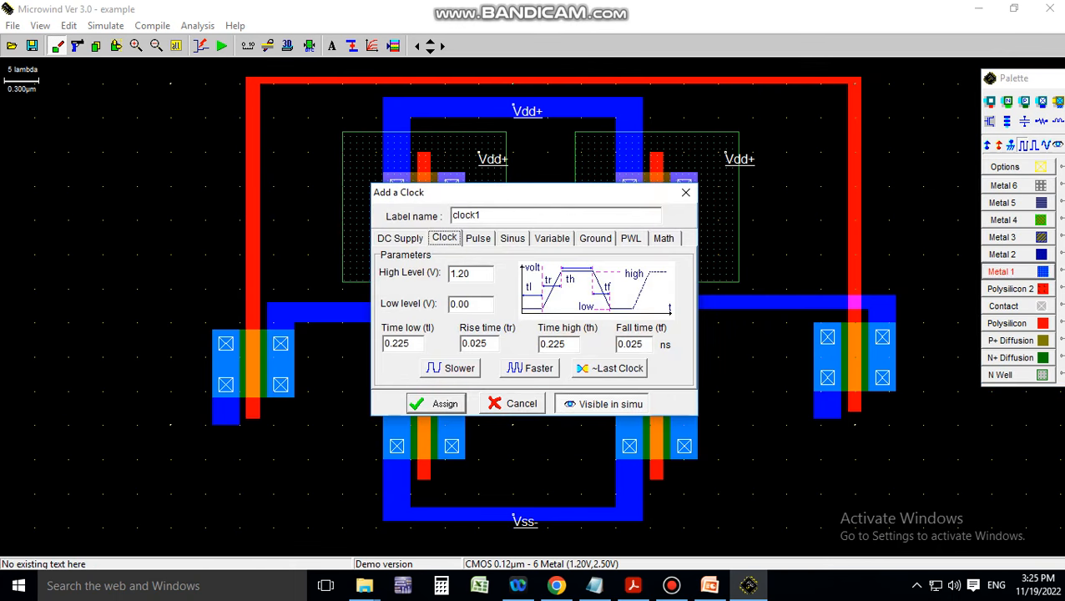
drag(482, 216, 451, 215)
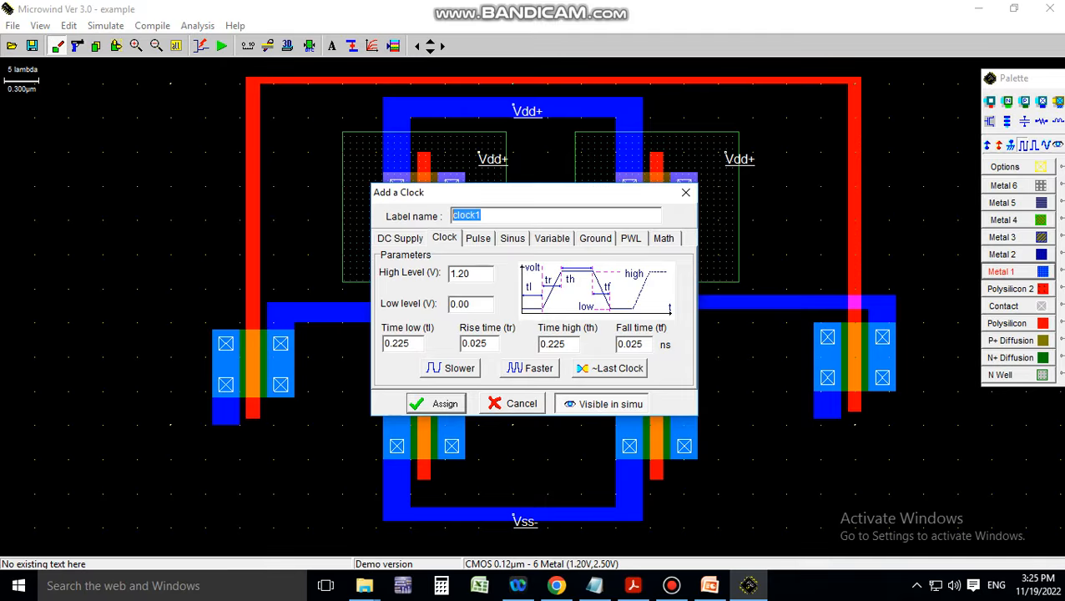
text(b)
key(BackSpace)
text(BL)
key(Return)
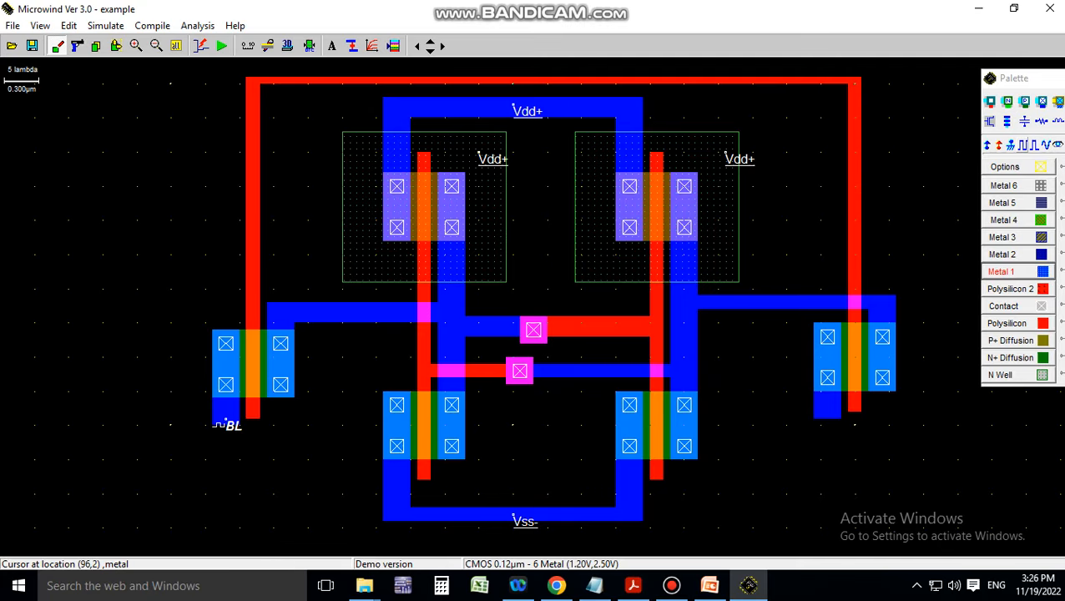
Add a ~BL clock on the right bit line as the inverse of the last clock, hidden from simulation
click(1012, 145)
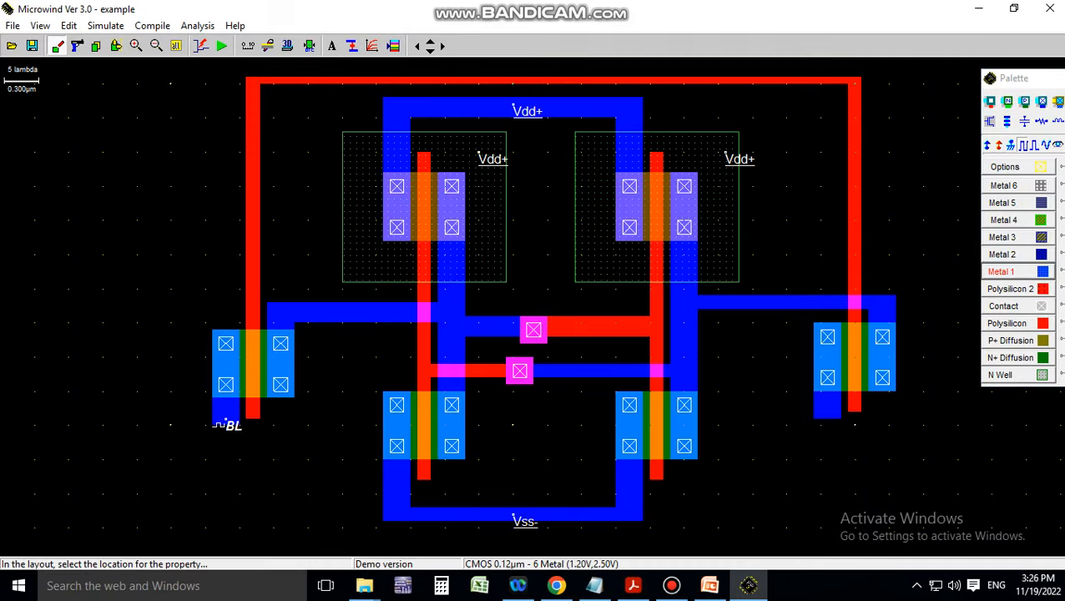
click(219, 425)
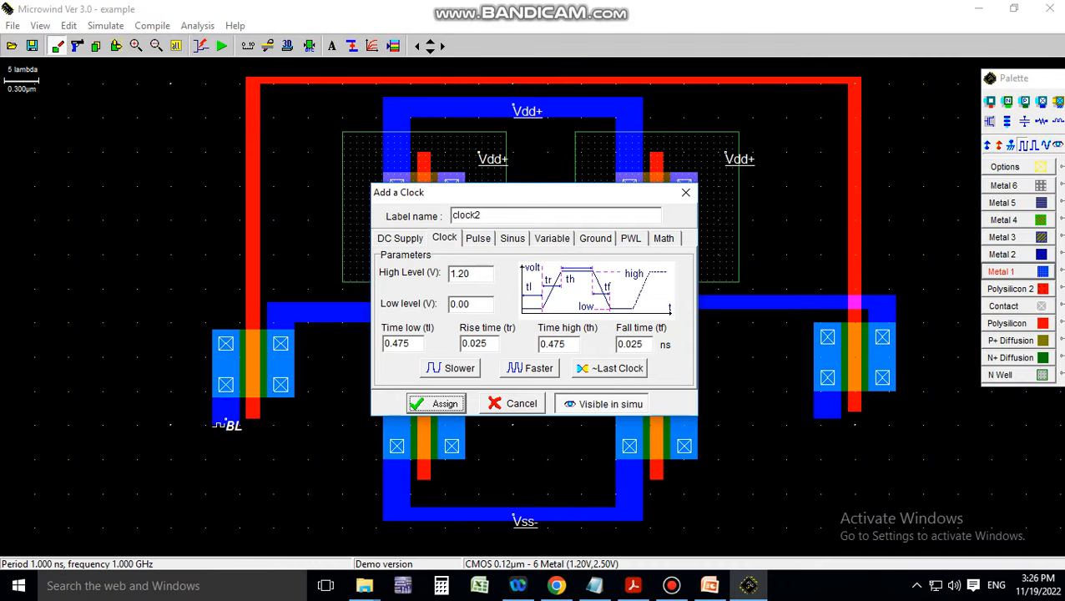
drag(482, 216, 450, 215)
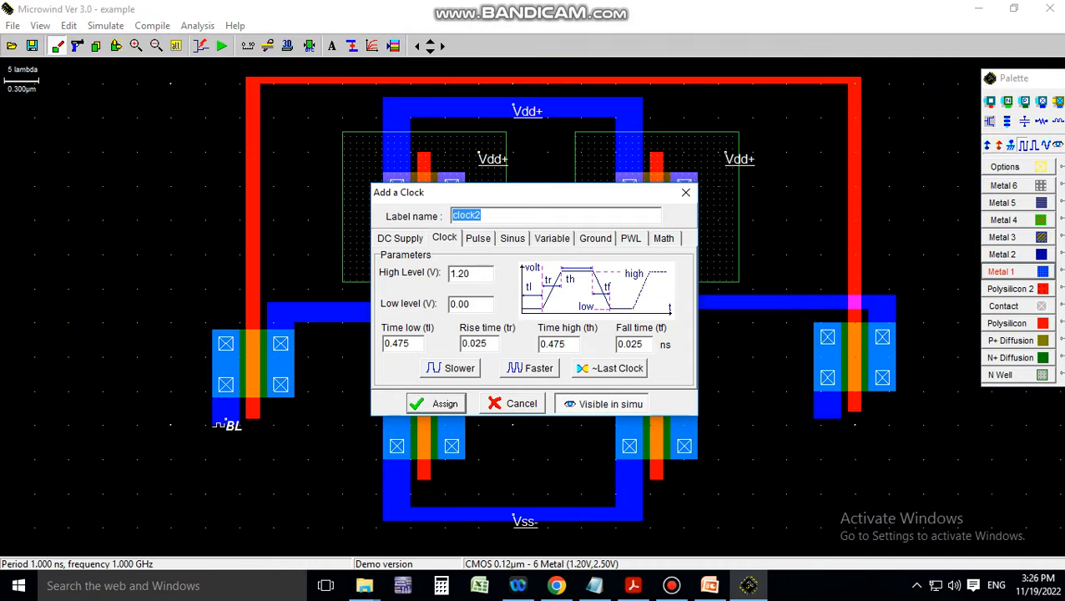
click(609, 368)
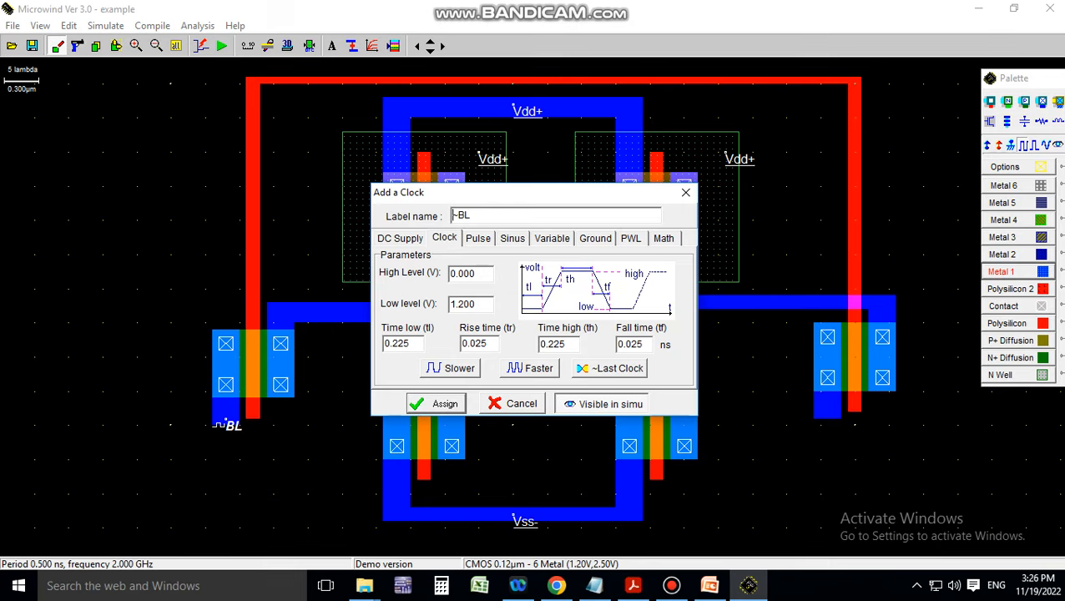
click(602, 404)
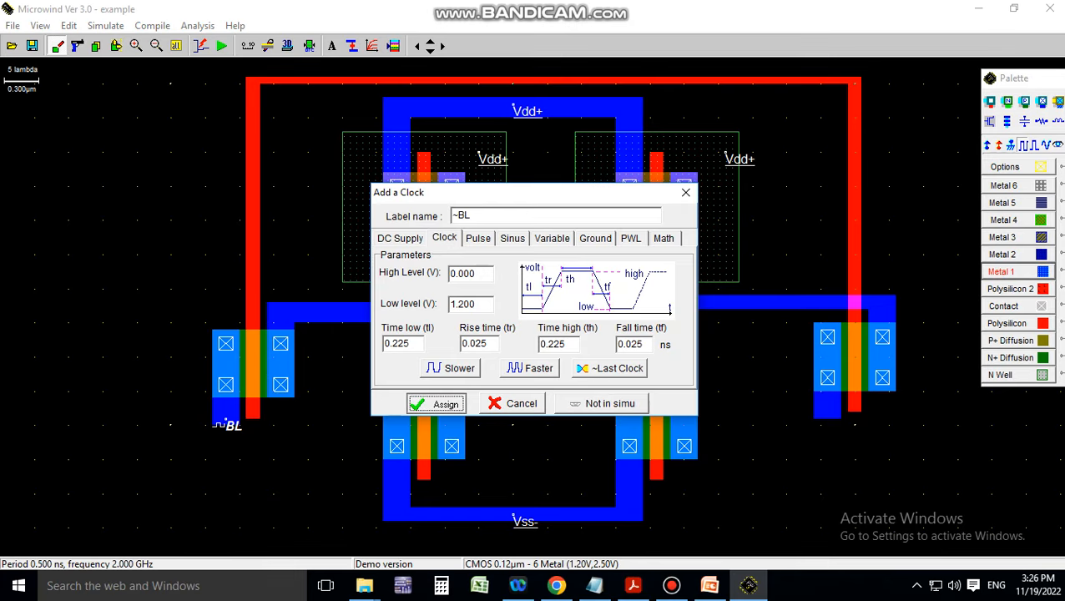
click(437, 403)
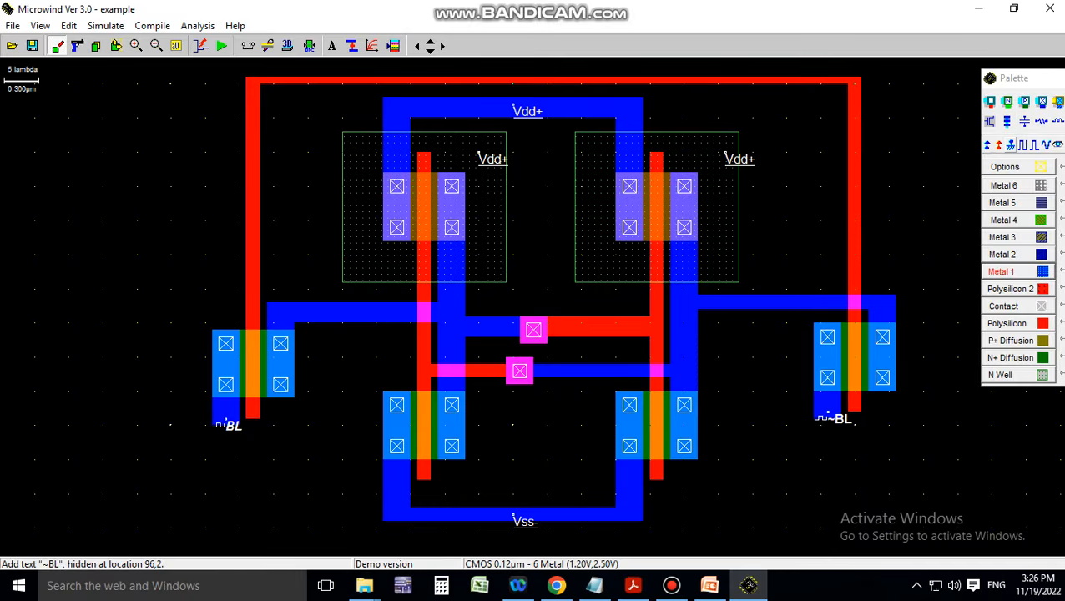
Add a clock named WL on the top poly word line
click(1028, 145)
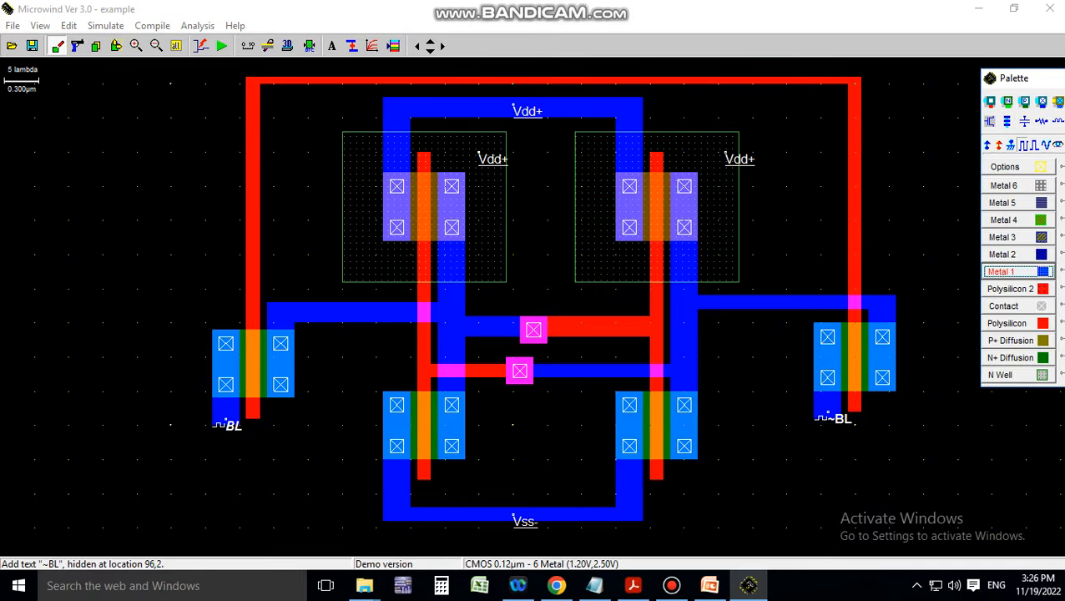
click(521, 81)
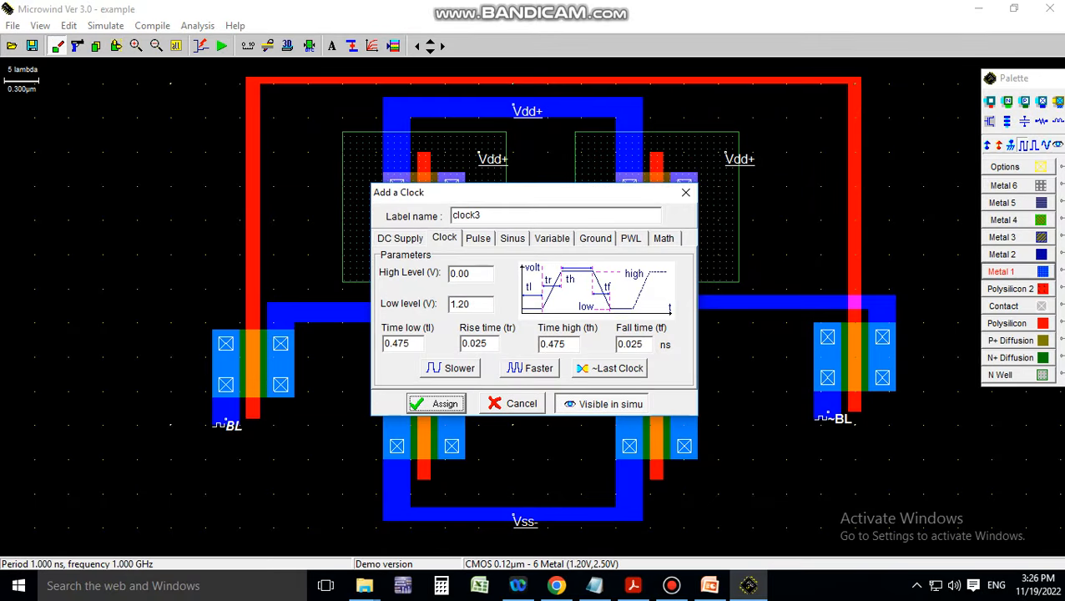
text(WL)
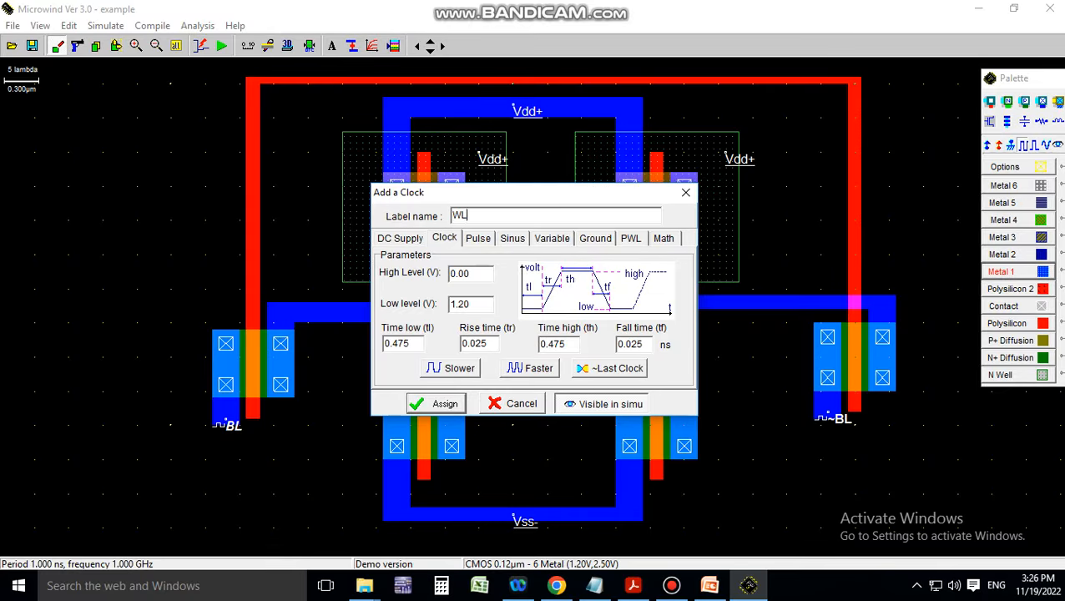
key(Return)
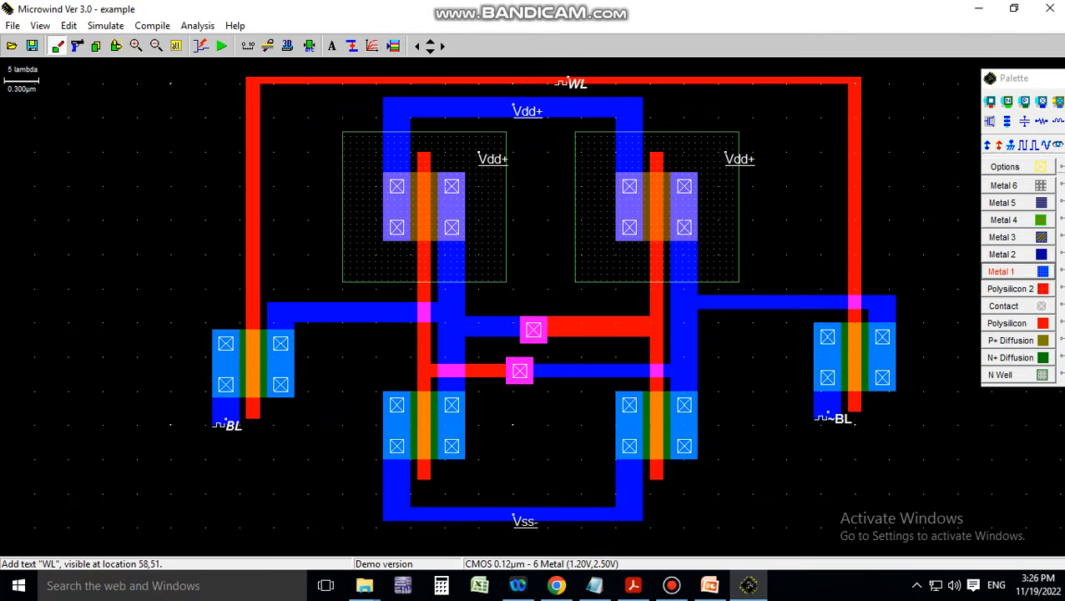
click(1056, 143)
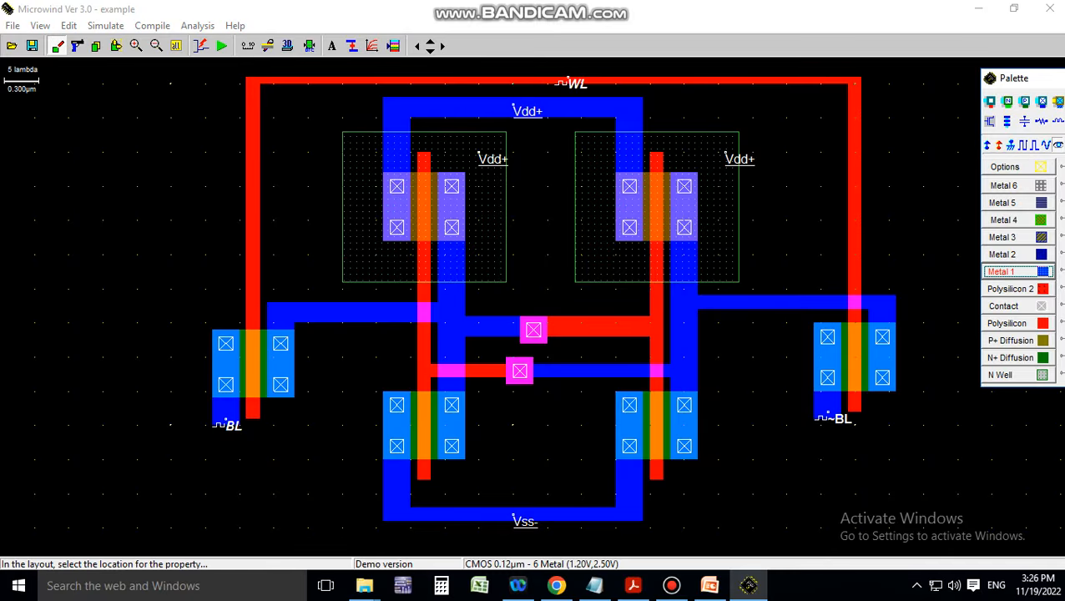
Label the left storage node Q
click(684, 302)
drag(466, 216, 451, 216)
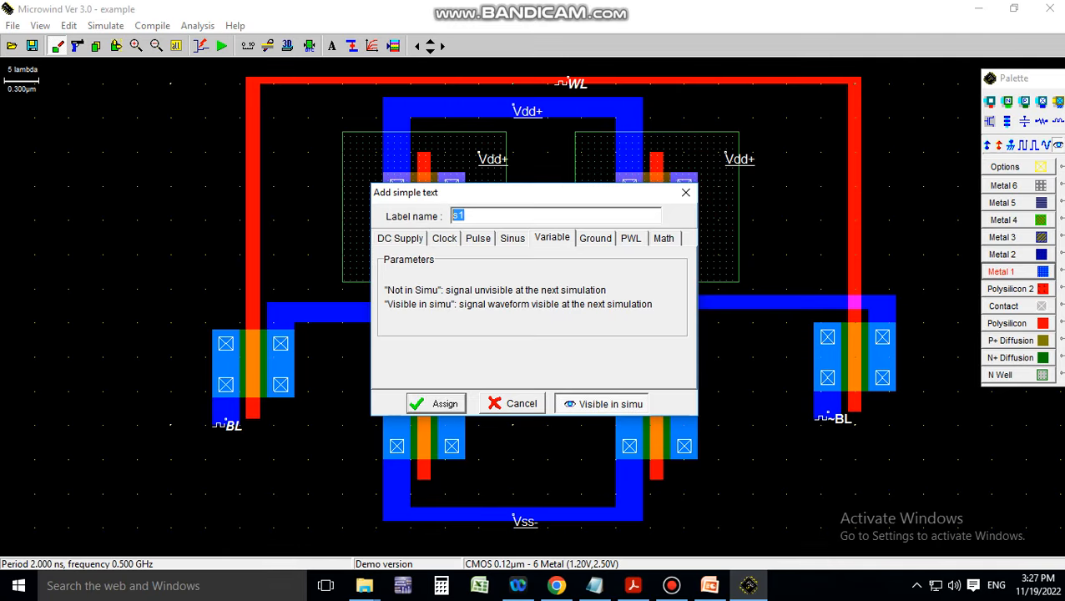
text(Q)
key(Return)
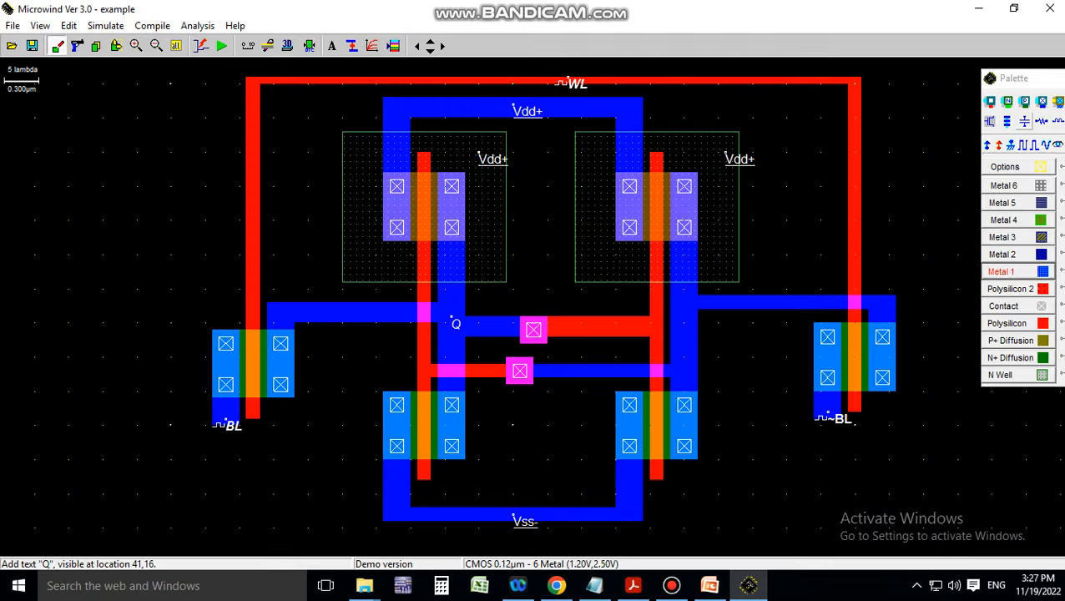
Label the right storage node ~Q, hidden from simulation, and save the layout as example.MSK
click(1058, 146)
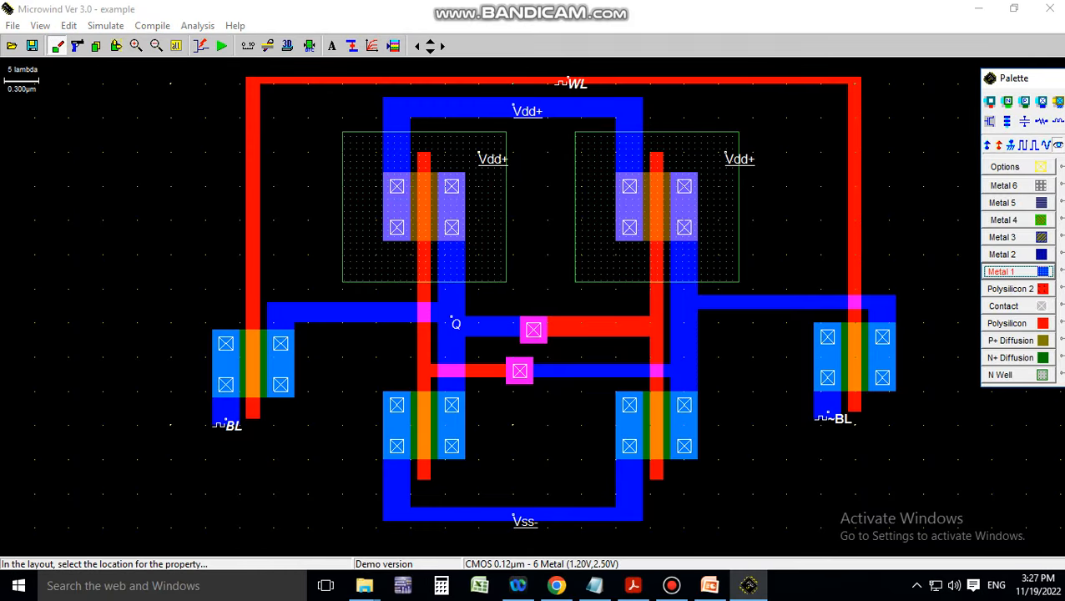
click(685, 318)
double_click(462, 216)
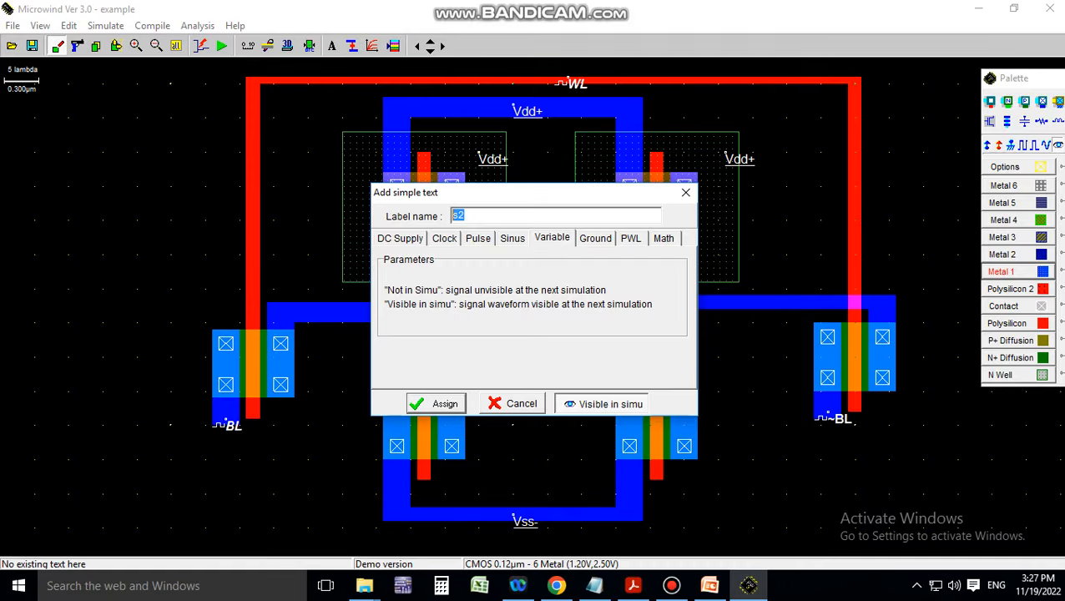
key(BackSpace)
text(Q)
click(602, 404)
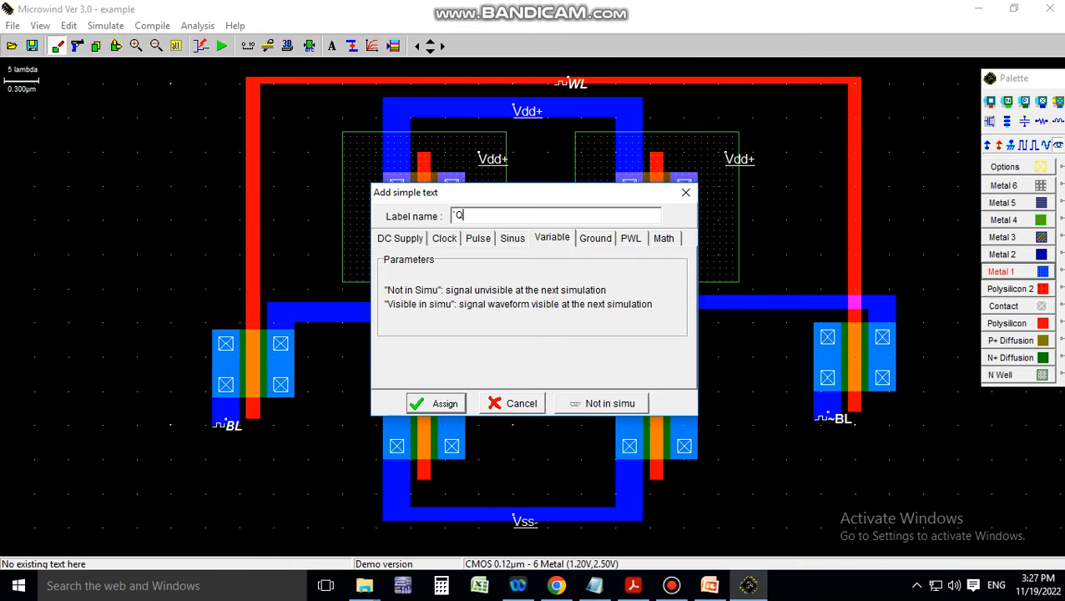
click(437, 404)
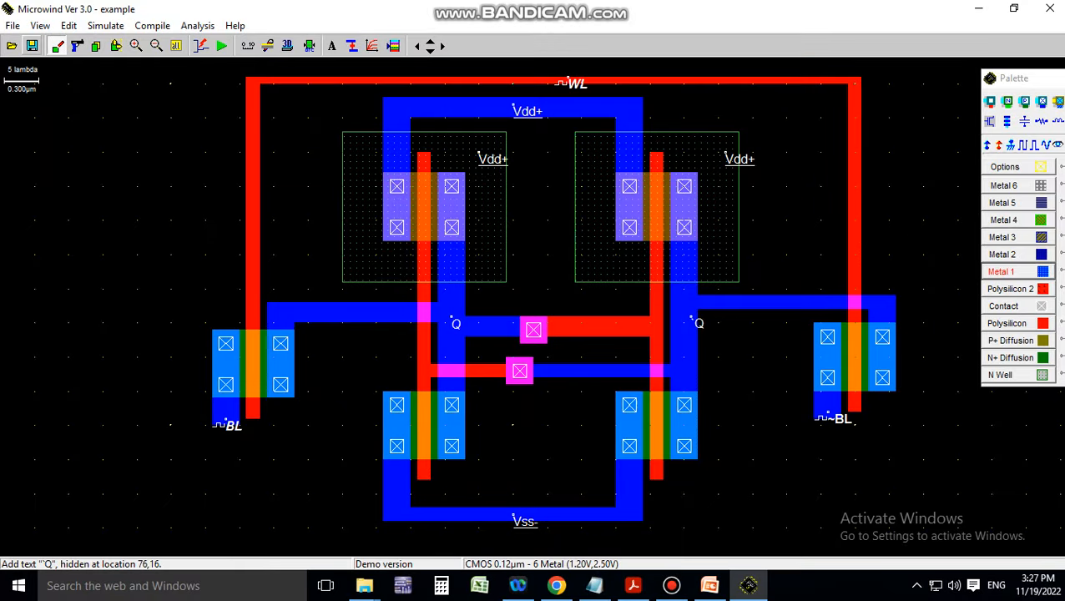
click(32, 45)
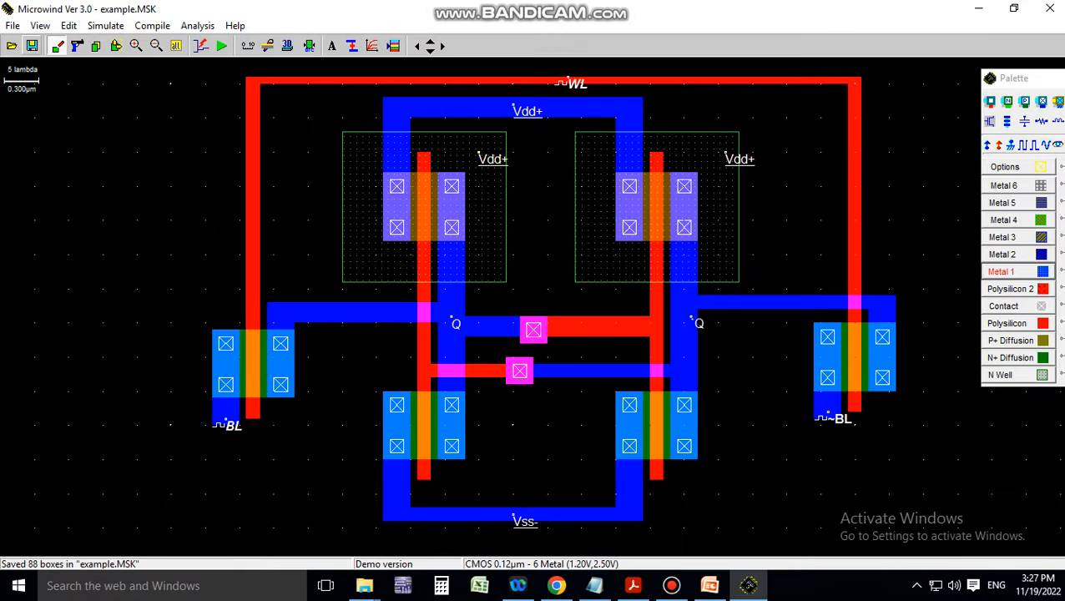
Run the analog simulation of the example.MSK layout
click(222, 46)
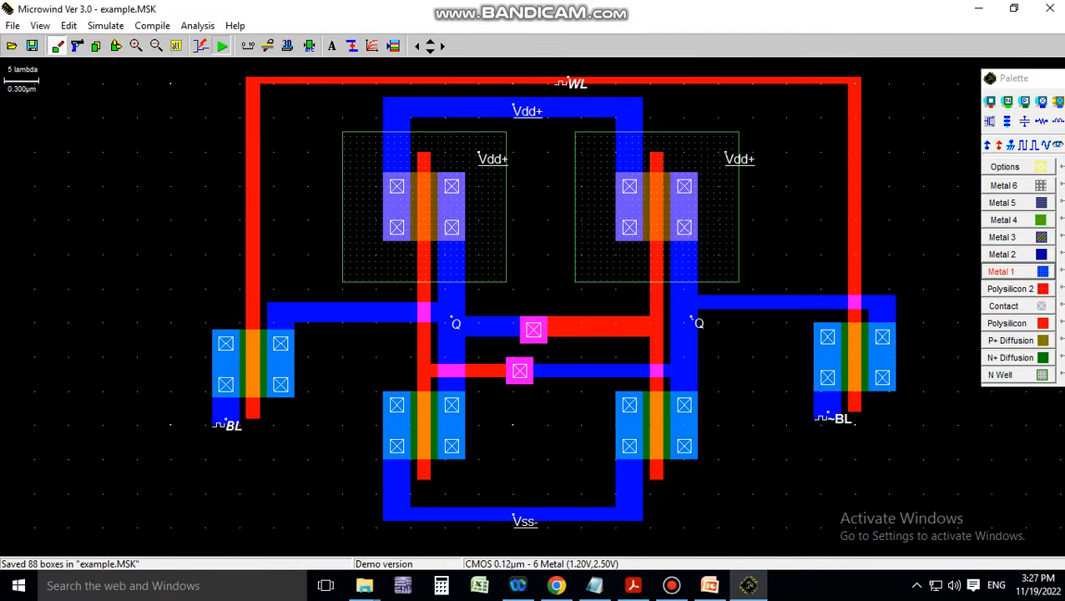